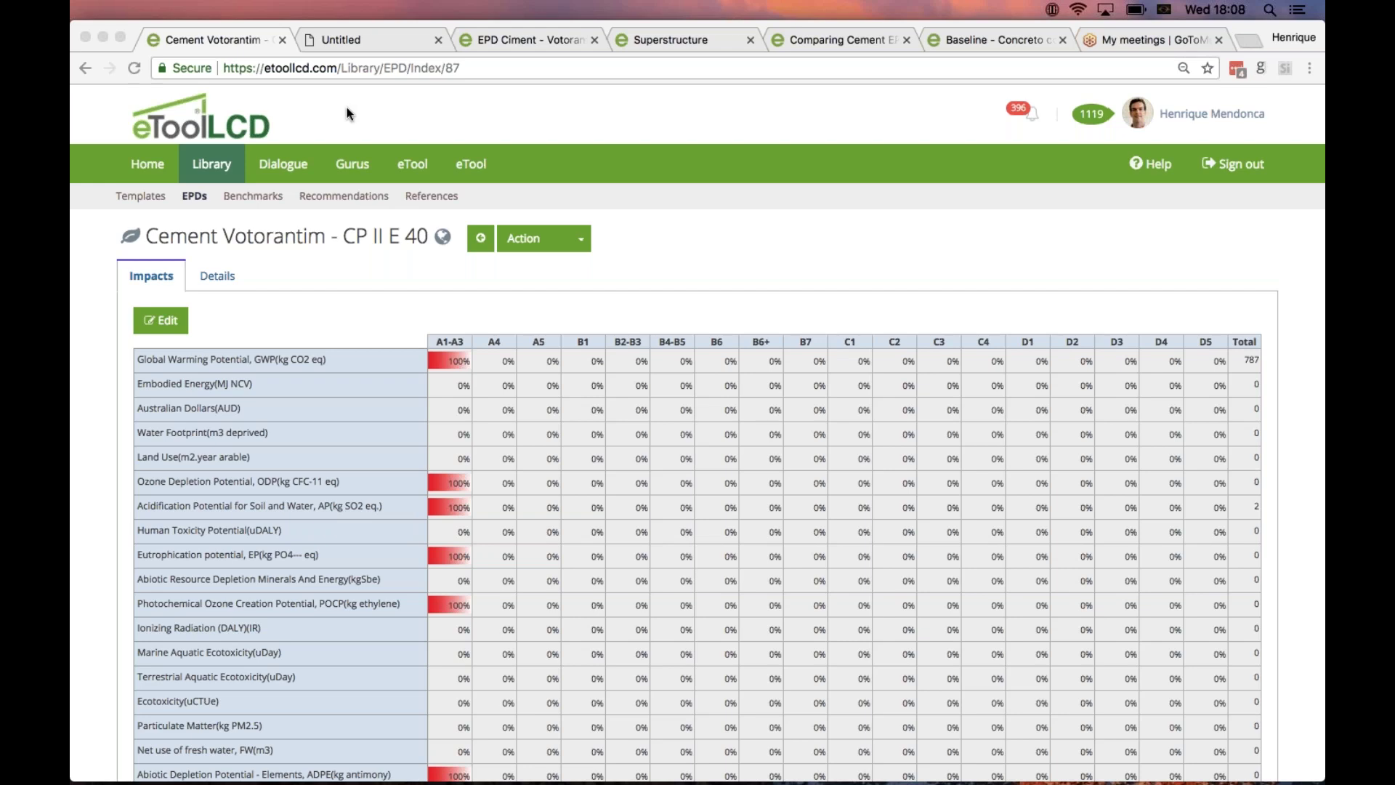
View the cover page of the Votorantim cement EPD document and return to its EPD library entry.
click(373, 37)
click(373, 37)
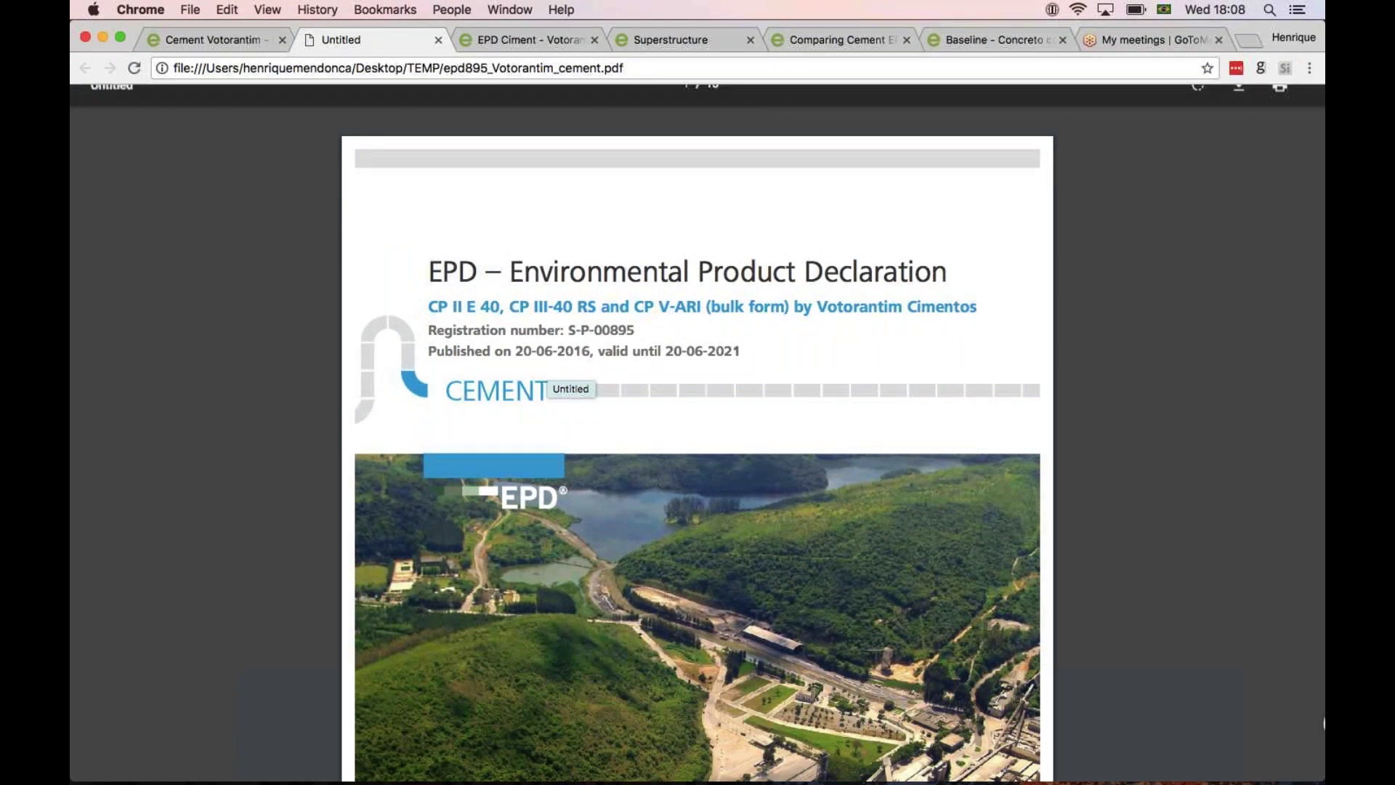
click(216, 41)
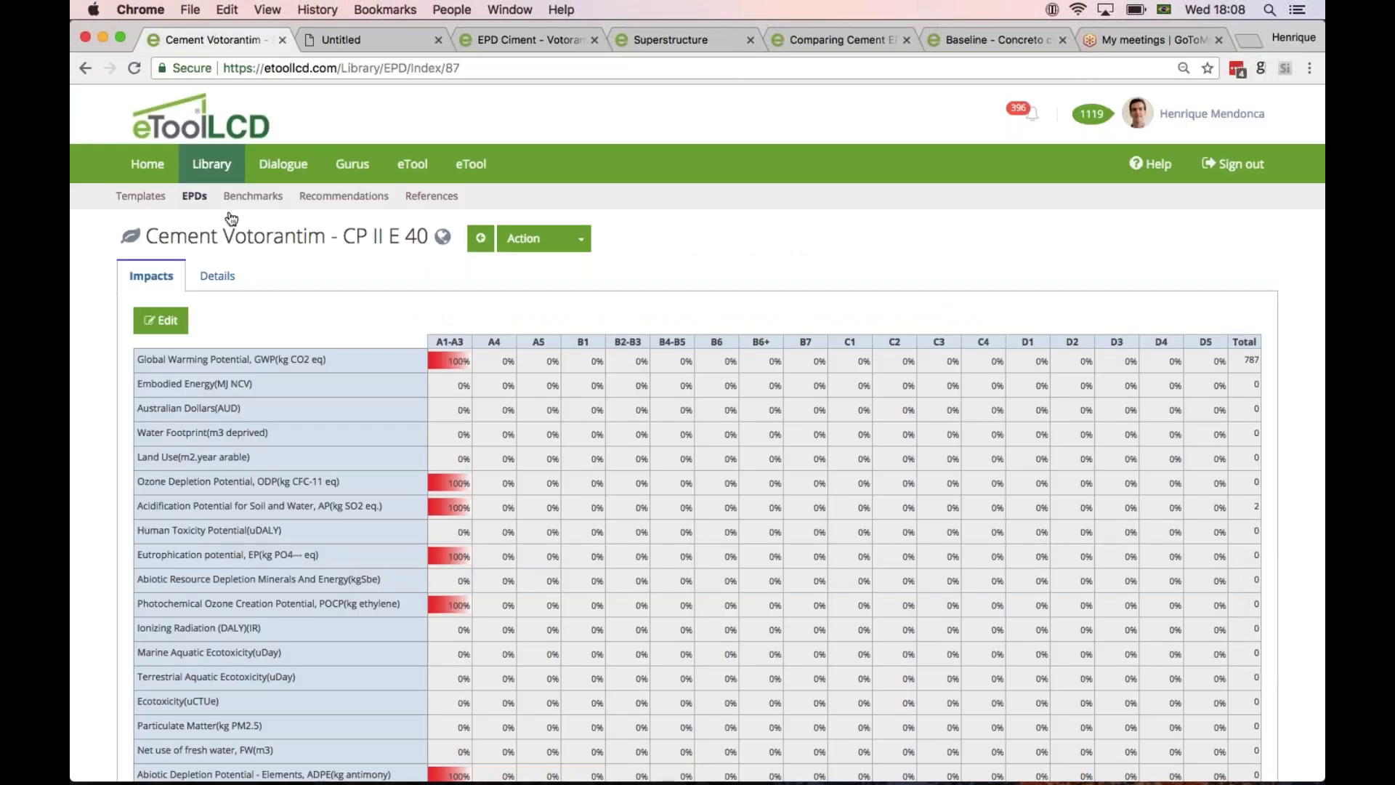
Open the impacts of the Cement Votorantim - CP II E 40 EPD for editing and review the A1-A3 indicator values.
click(161, 323)
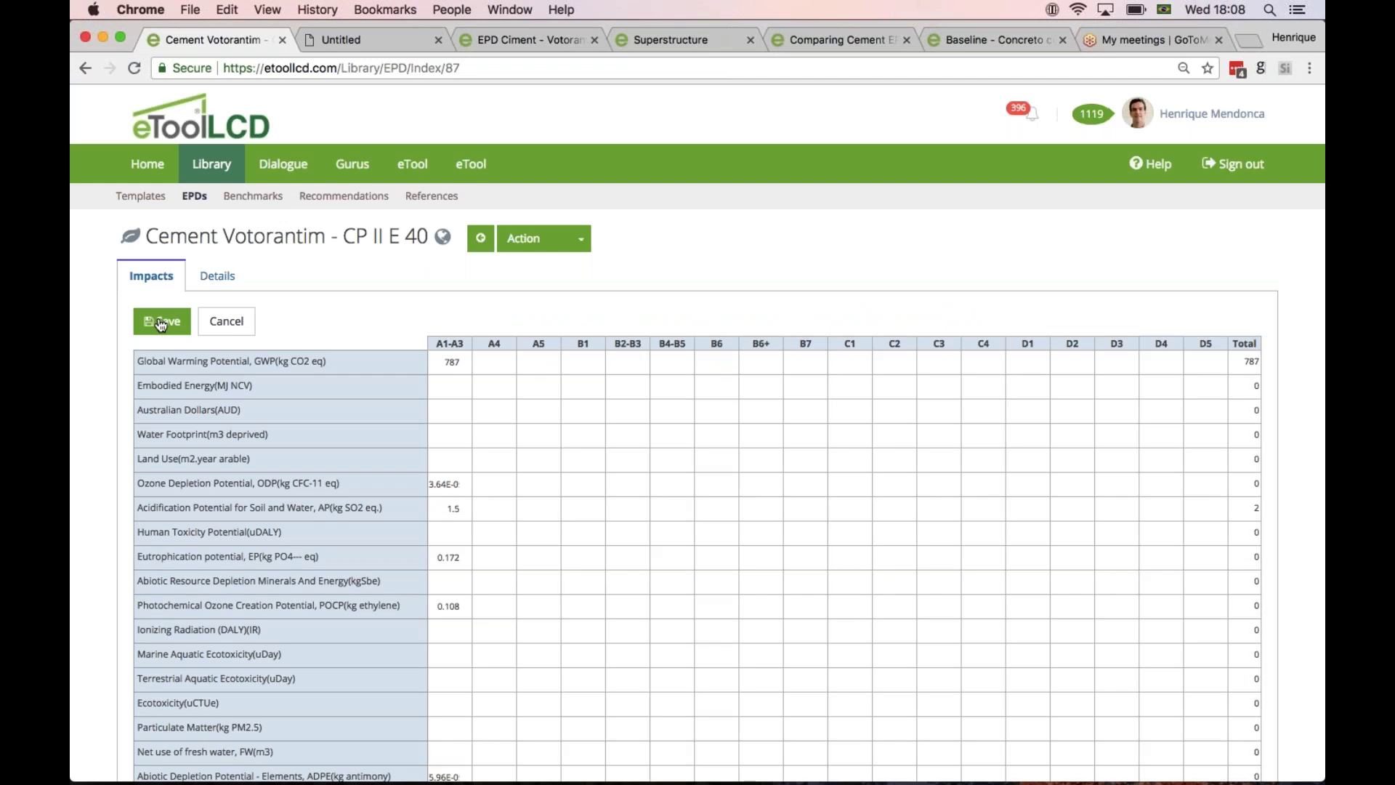
scroll(162, 324, down, 1)
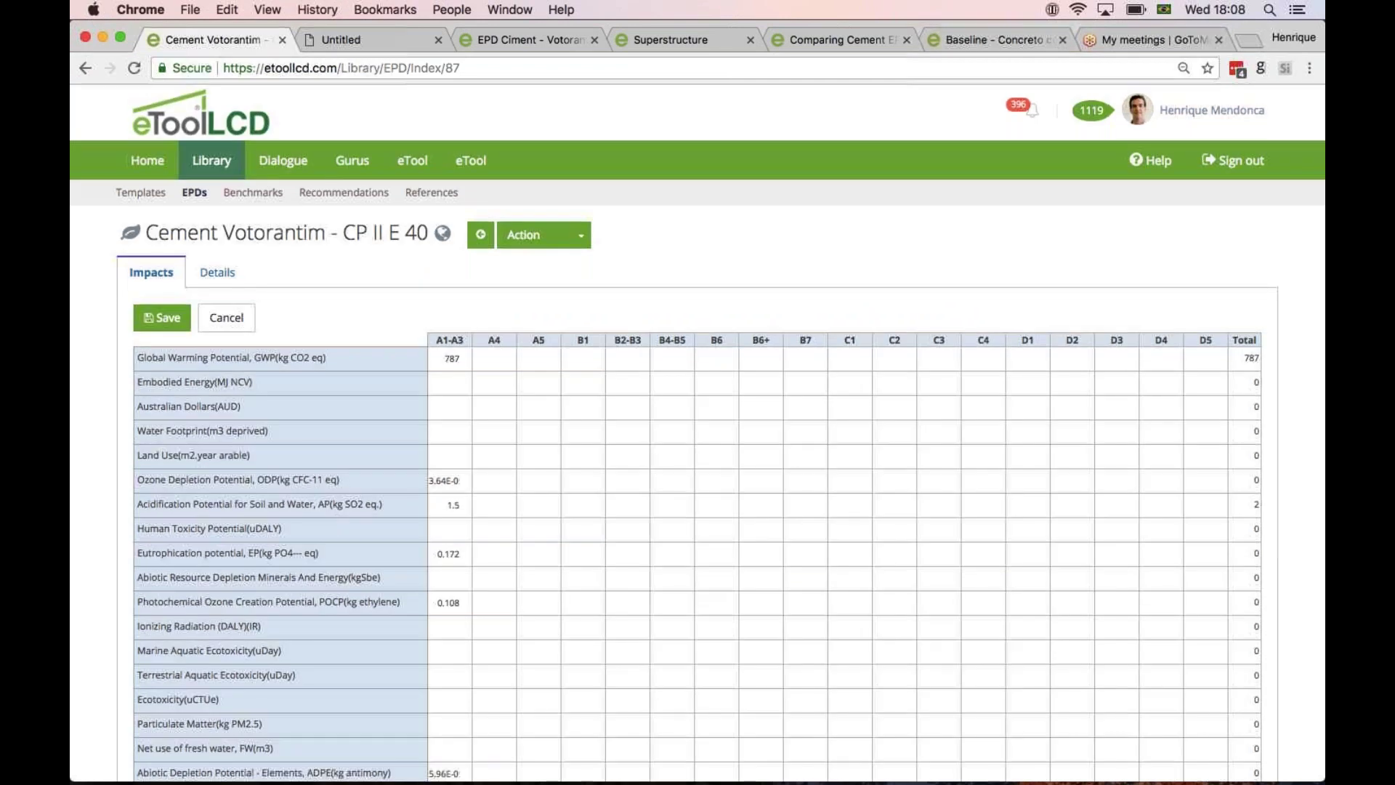
scroll(314, 188, down, 5)
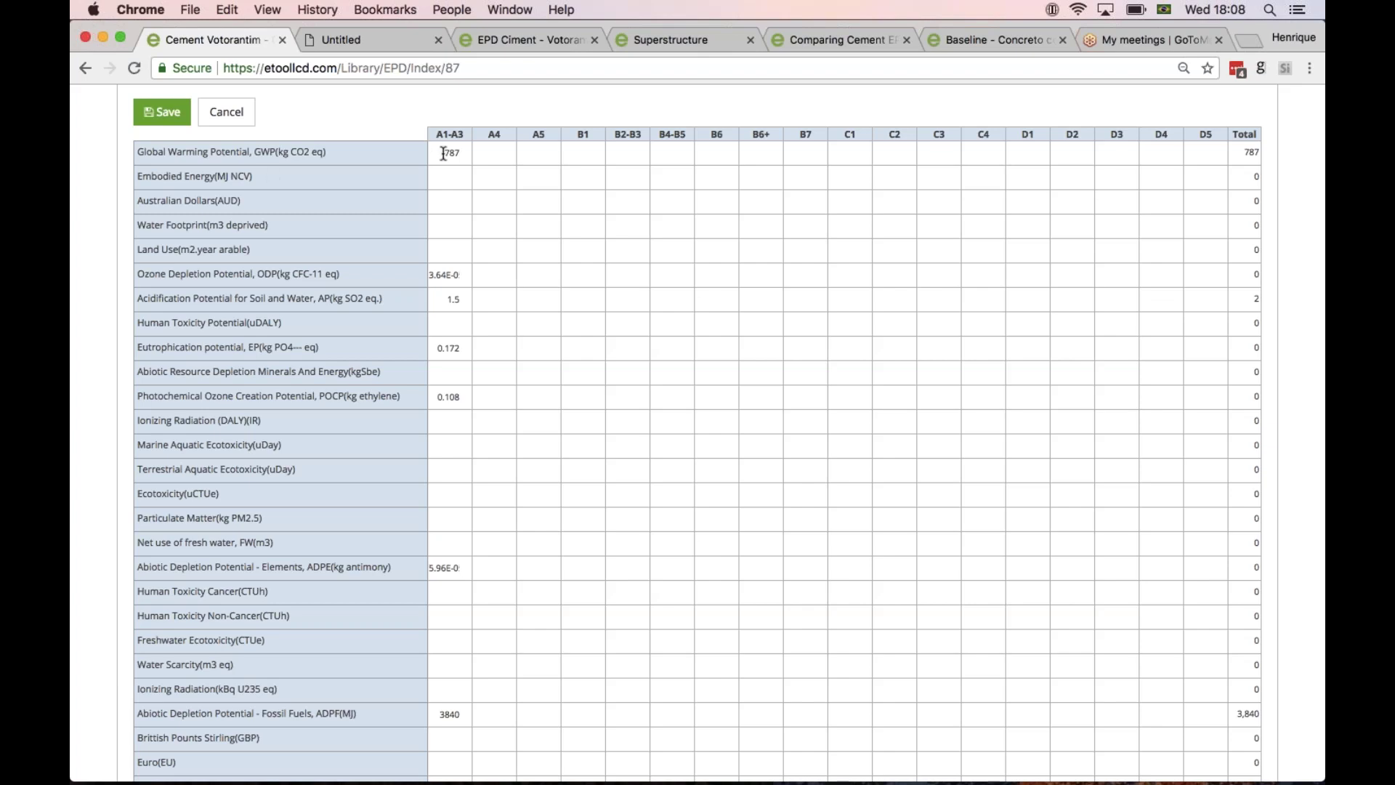
scroll(443, 154, down, 1)
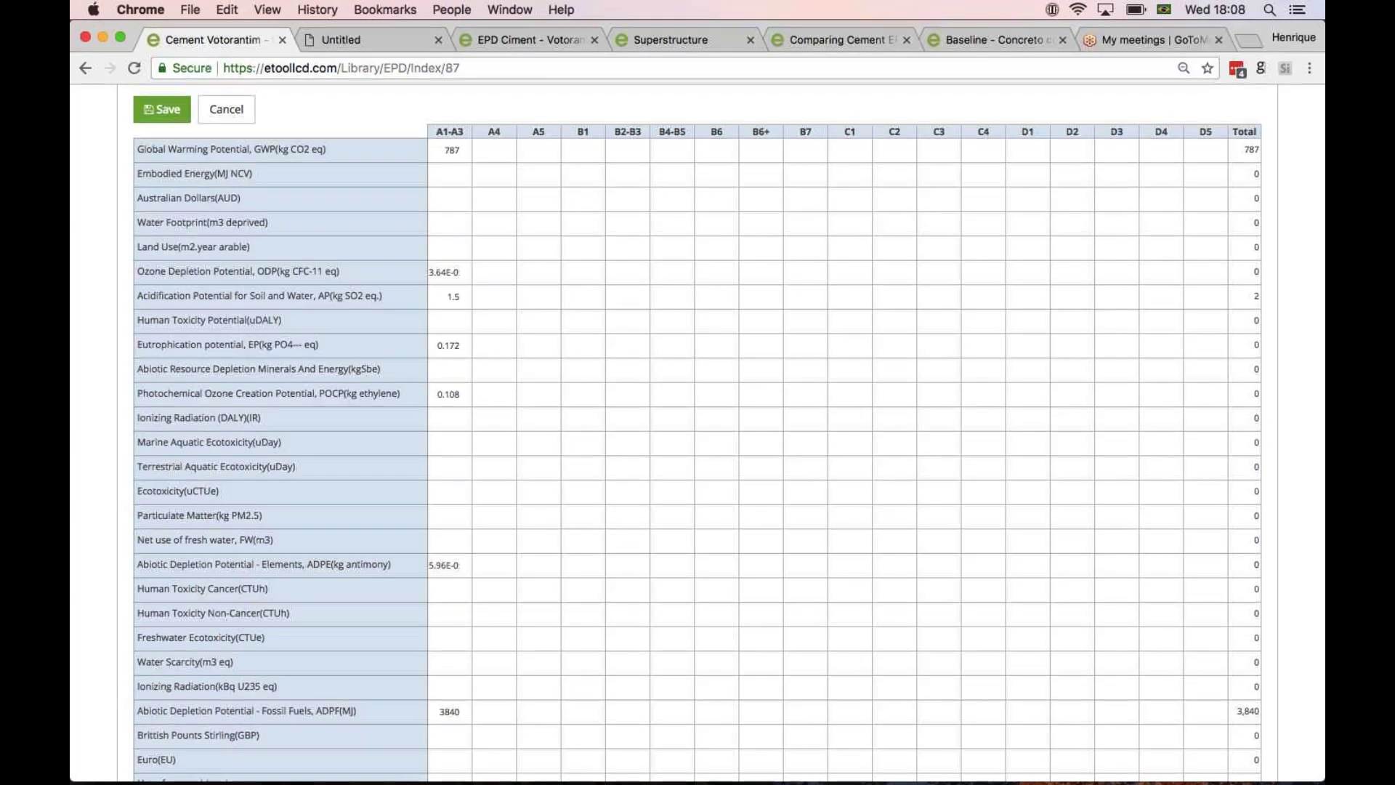
scroll(698, 436, down, 4)
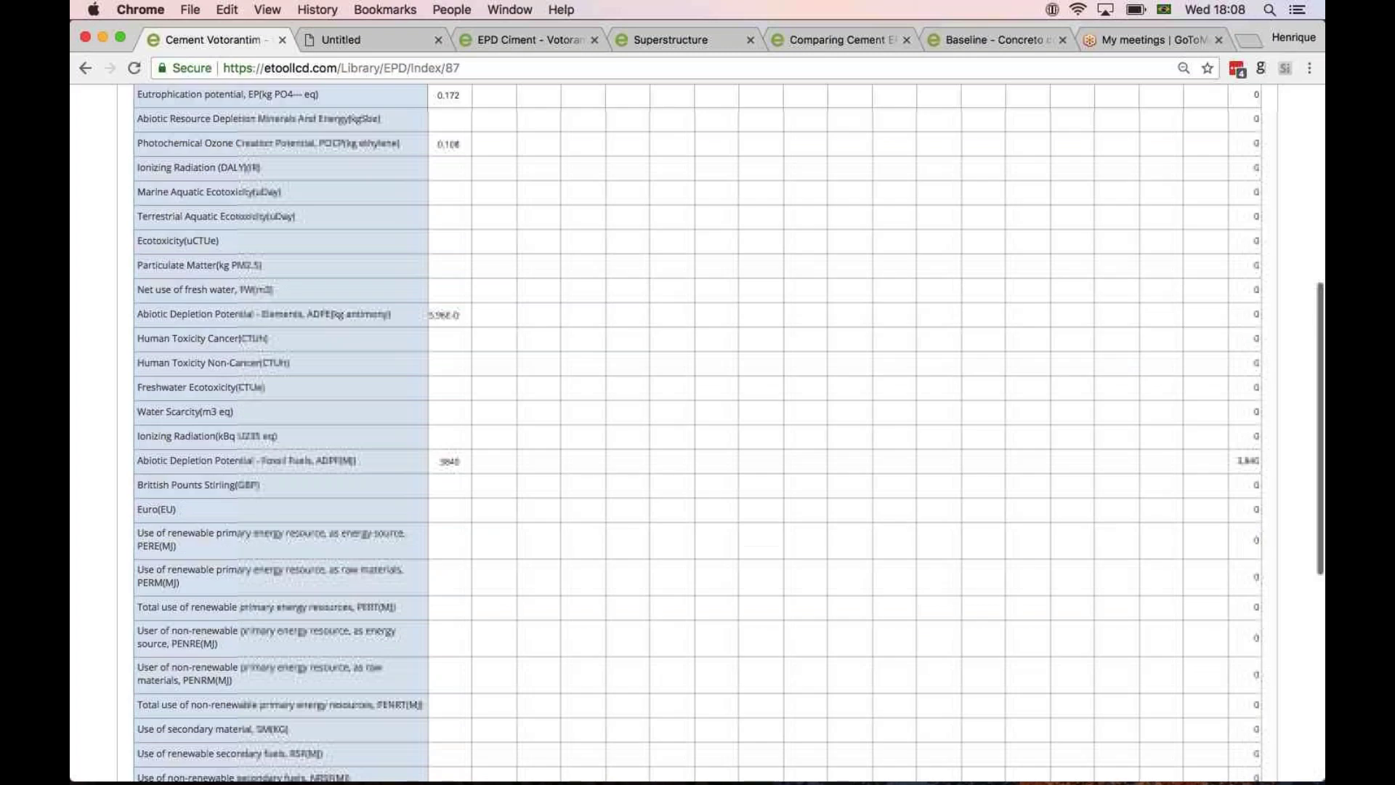
scroll(698, 436, up, 7)
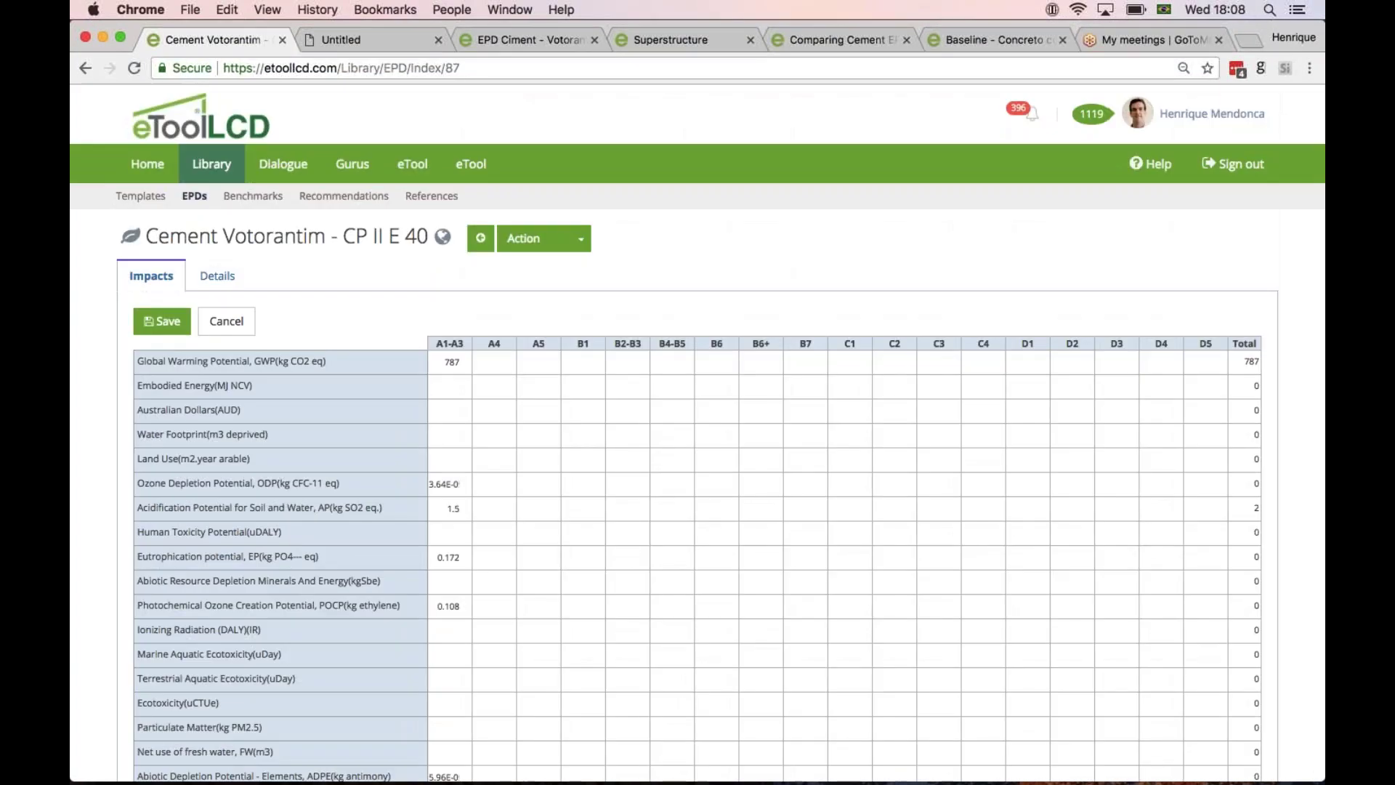
Review the EPD's details from versatility down to the attachment and return to its impacts.
click(215, 282)
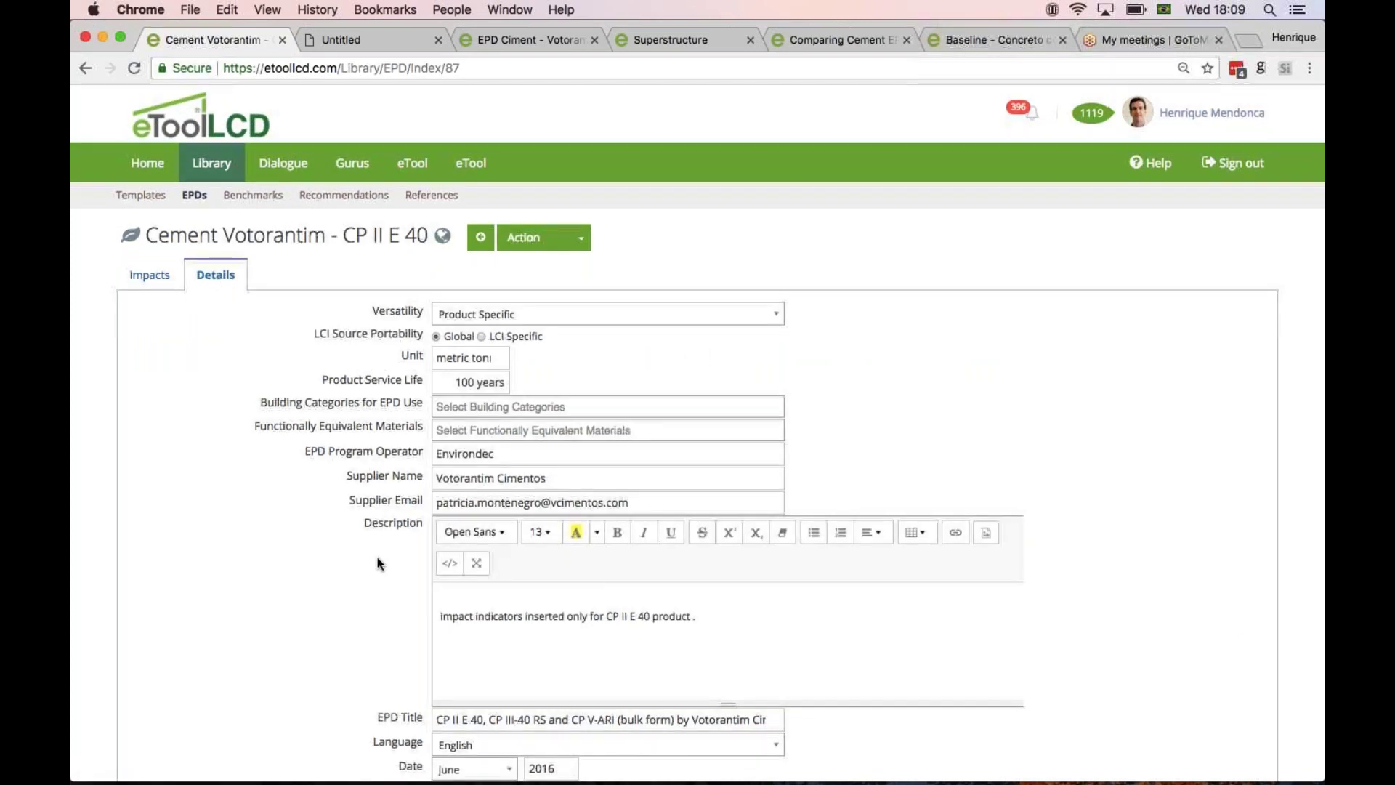
scroll(377, 563, down, 5)
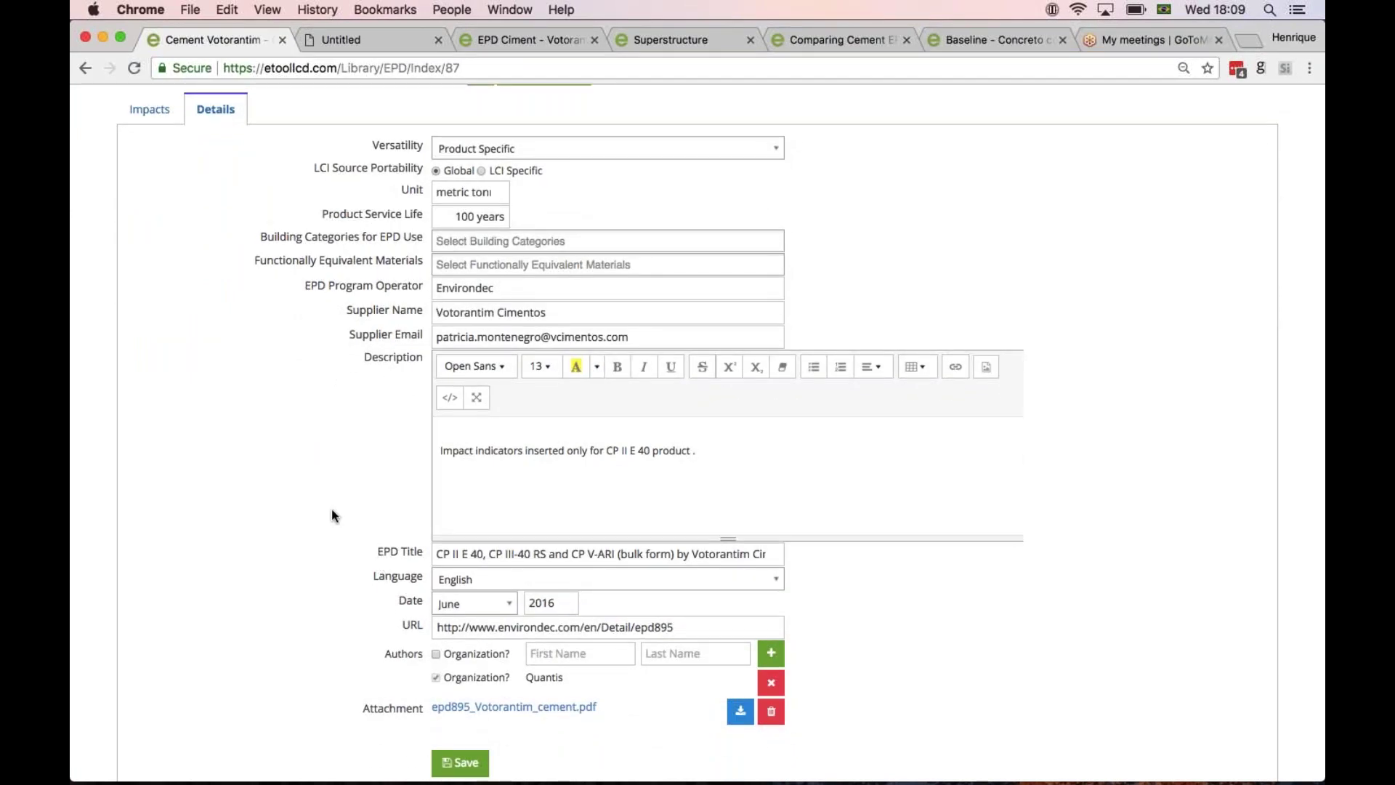
scroll(140, 202, up, 1)
scroll(138, 196, up, 5)
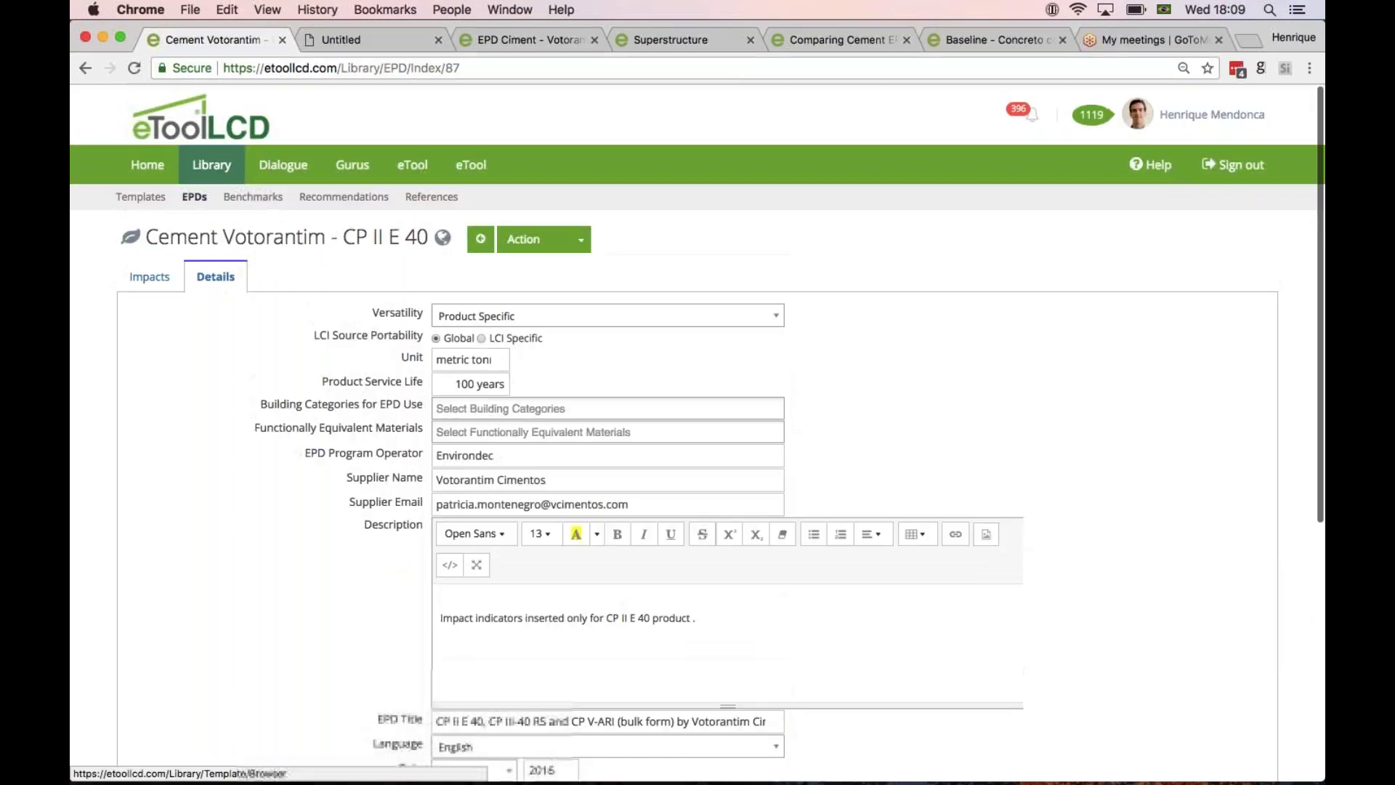
click(149, 277)
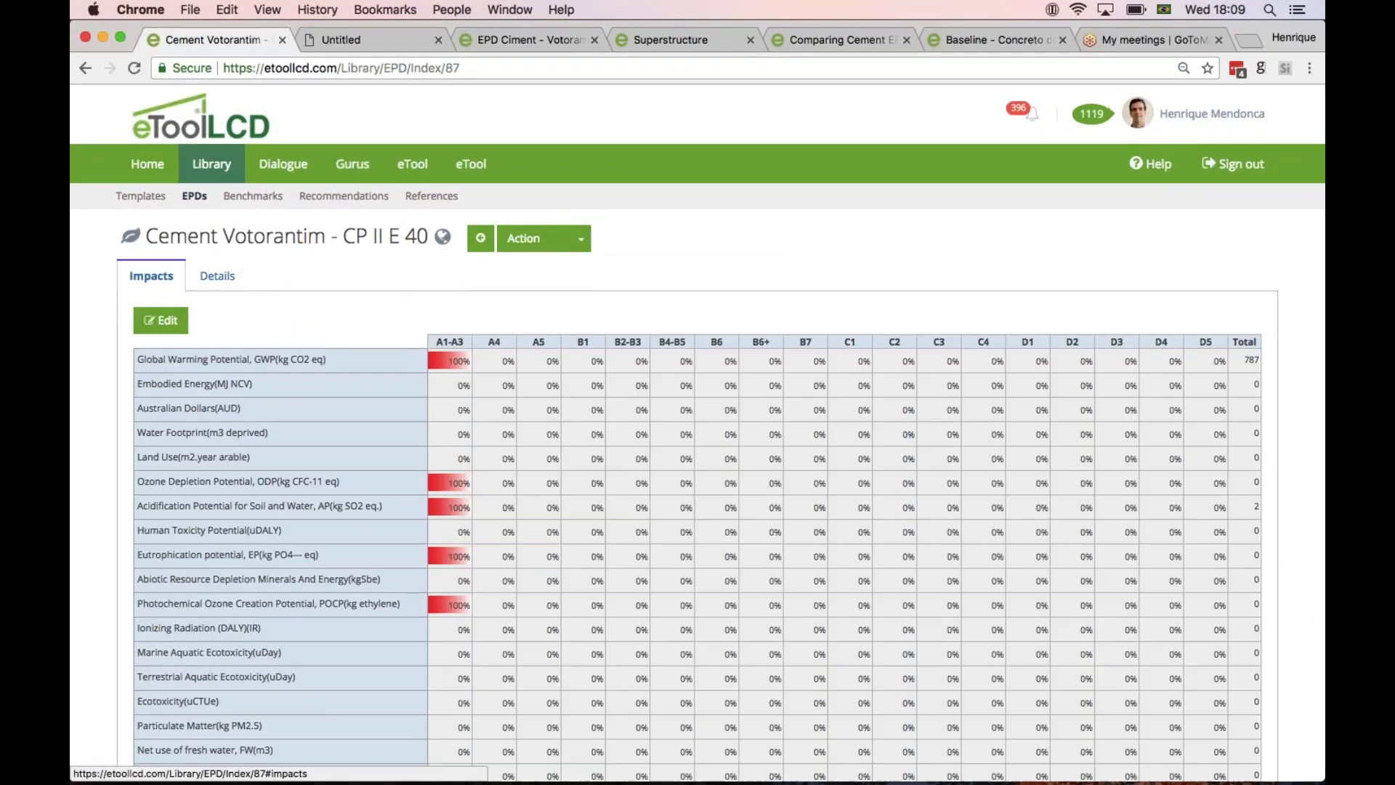
In the EPD Ciment - Votorantim CP II E 40 design, inspect the Superstructure's portland cement entry and the design's list of EPDs.
click(514, 39)
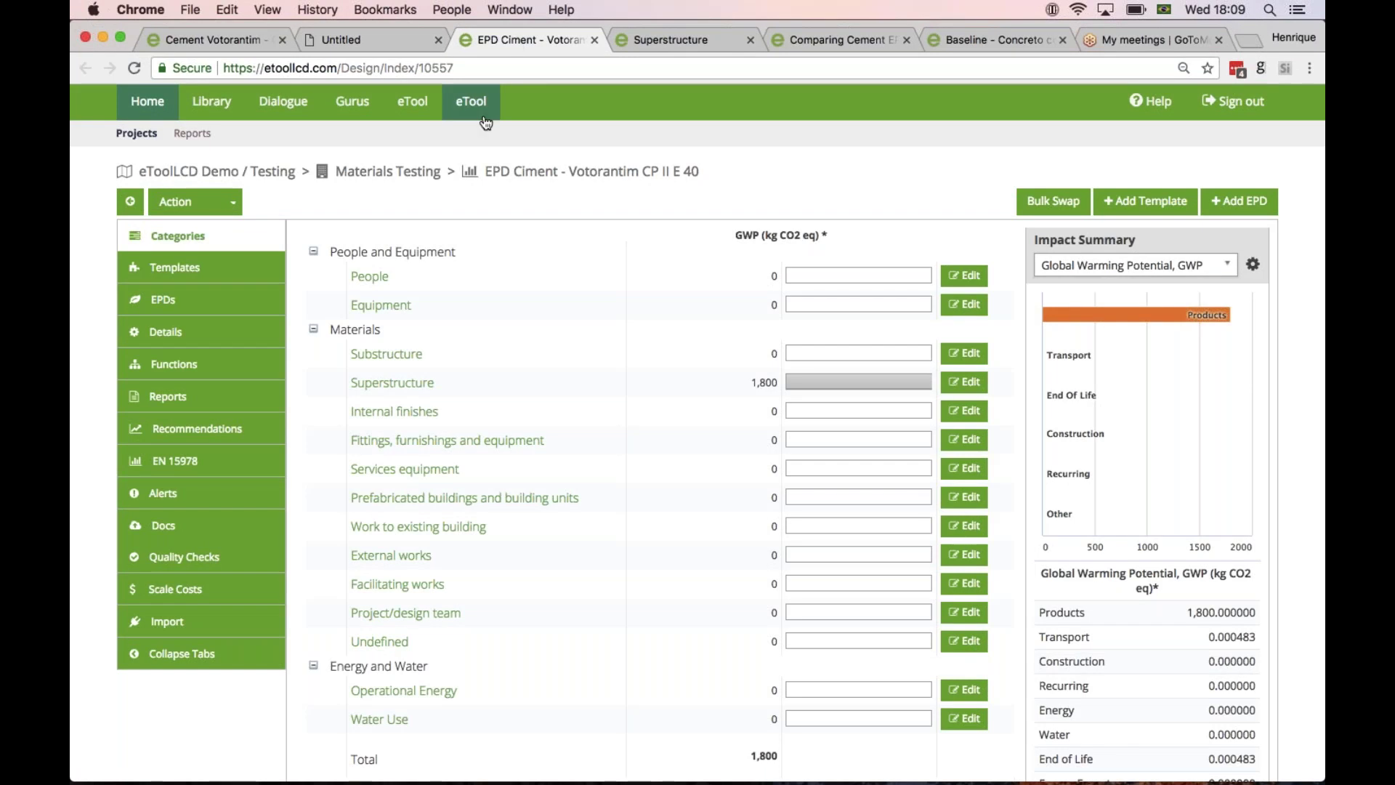
scroll(482, 209, down, 3)
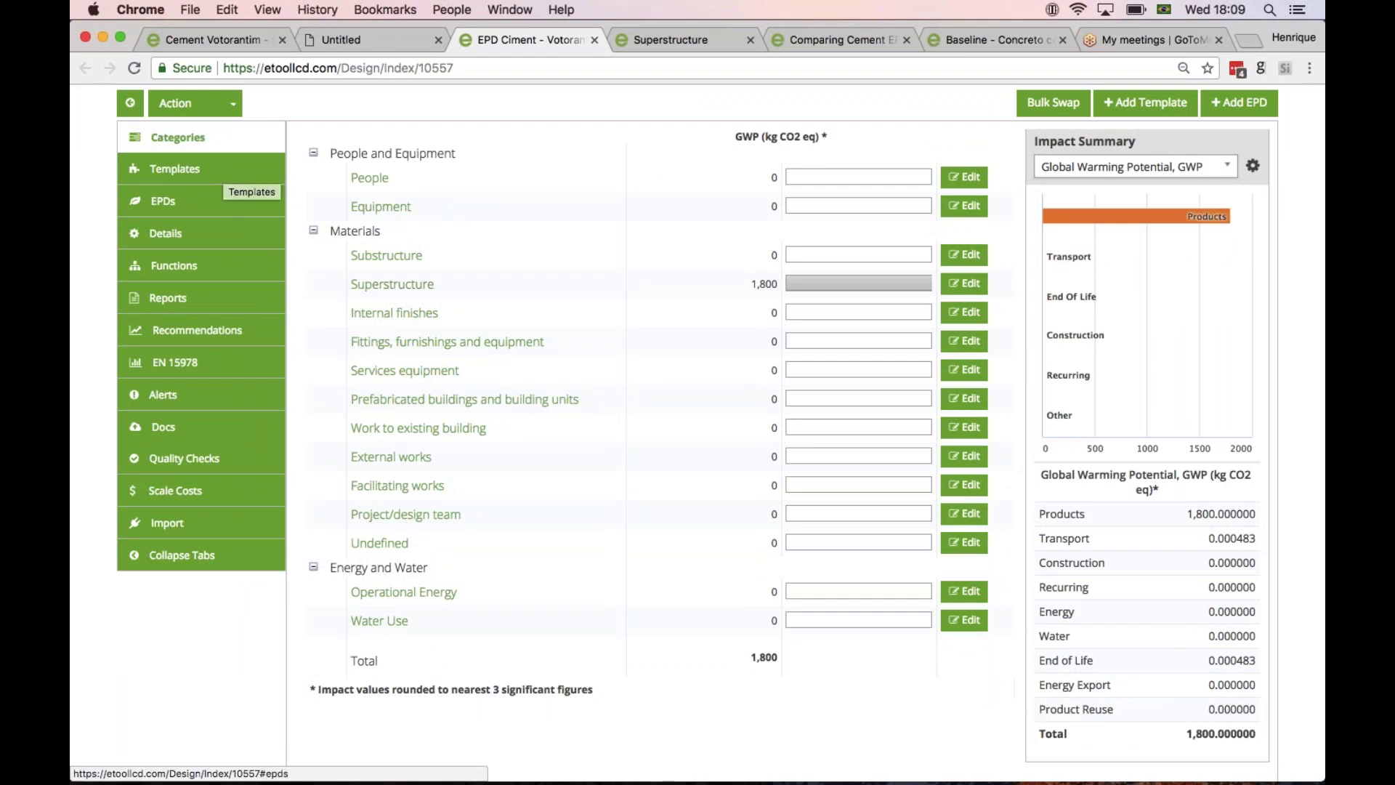
click(374, 286)
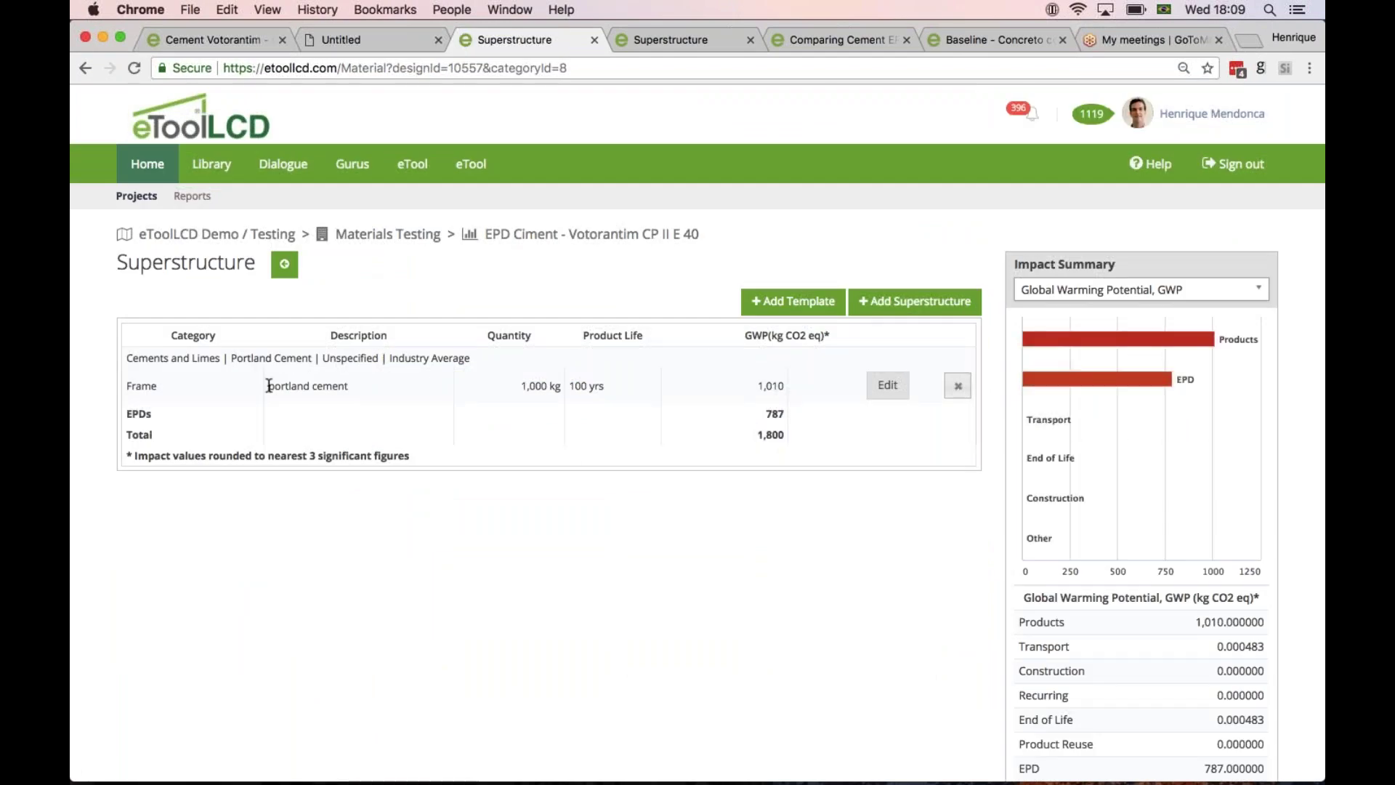
drag(269, 388, 354, 393)
click(774, 386)
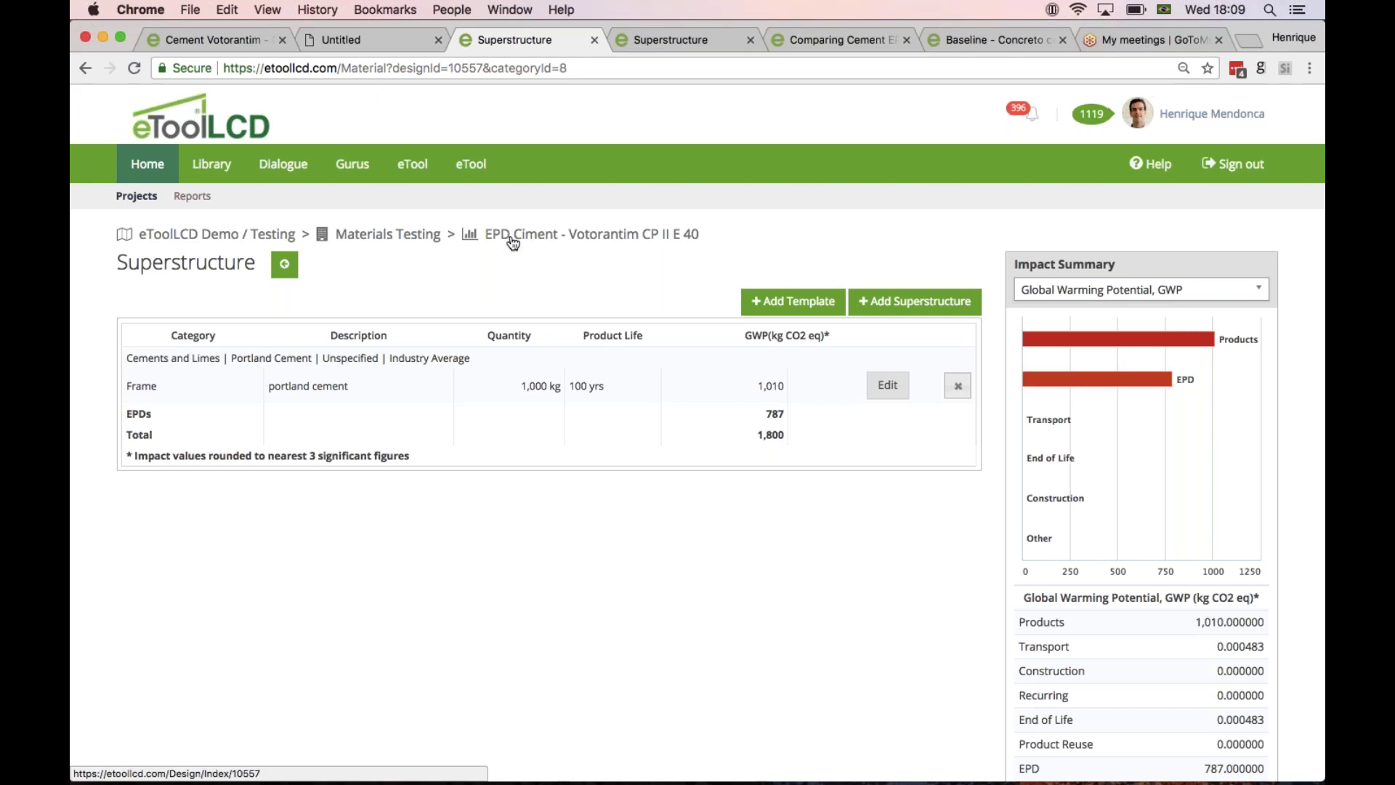
click(545, 237)
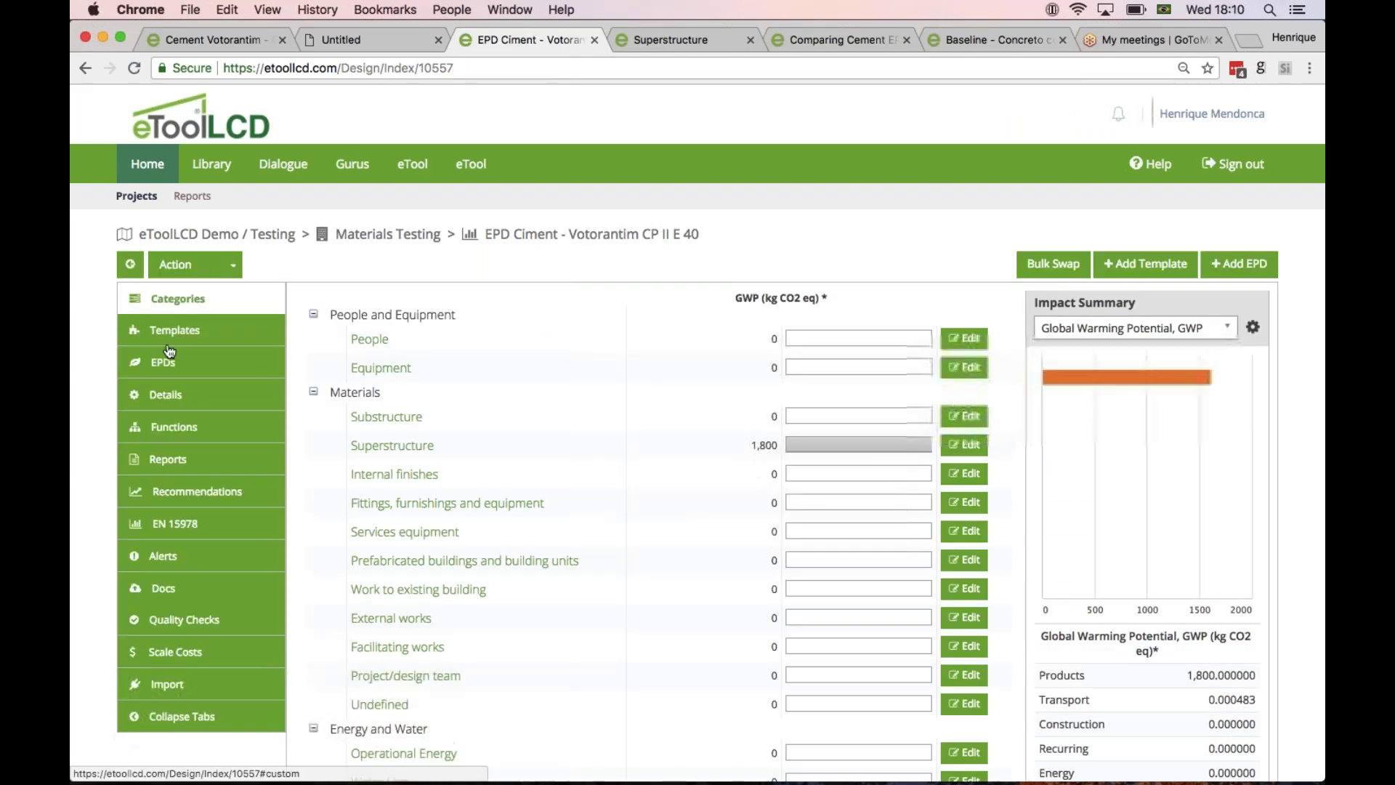
click(169, 356)
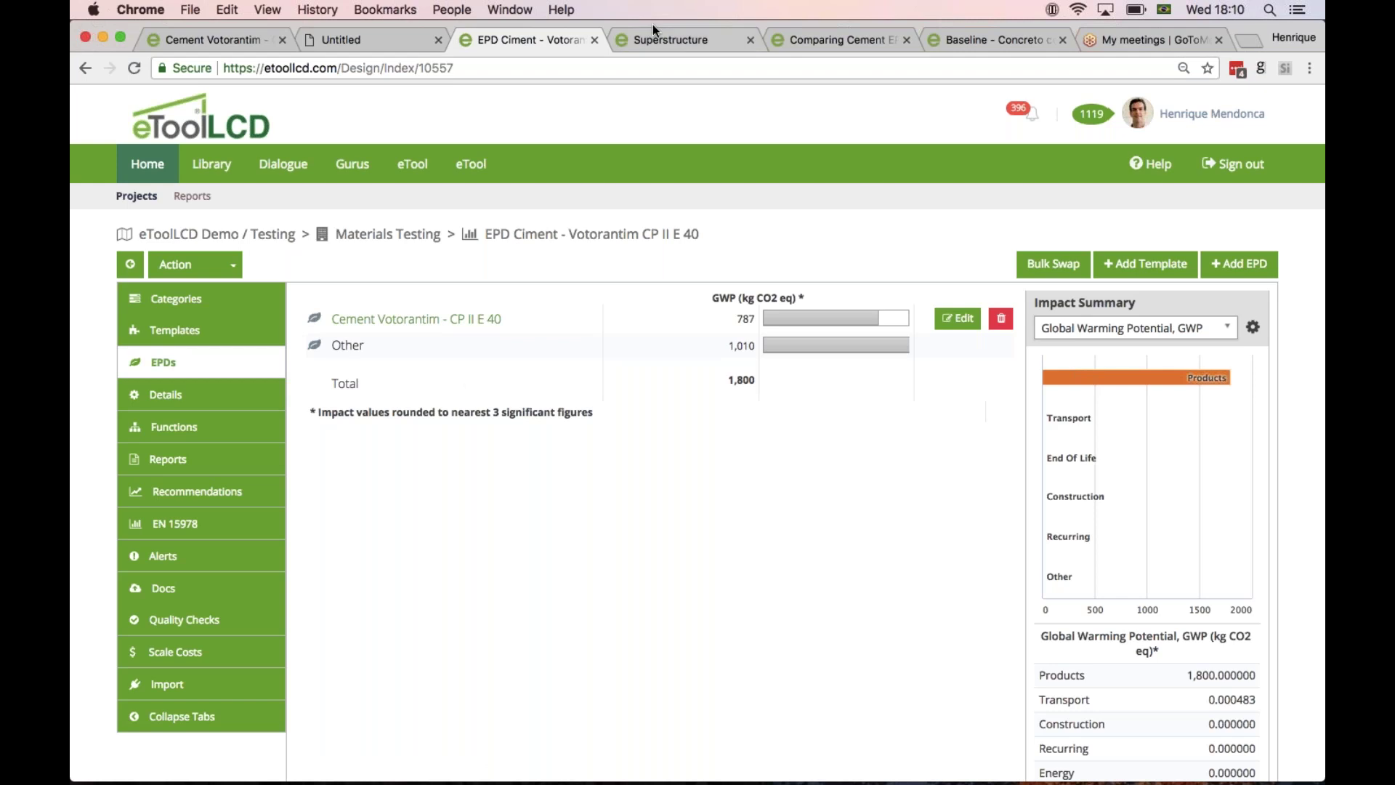
In the Superstructure of the all life cycle stages design, set the portland cement's disposal or recovery method to Inert Waste Landfill.
click(674, 39)
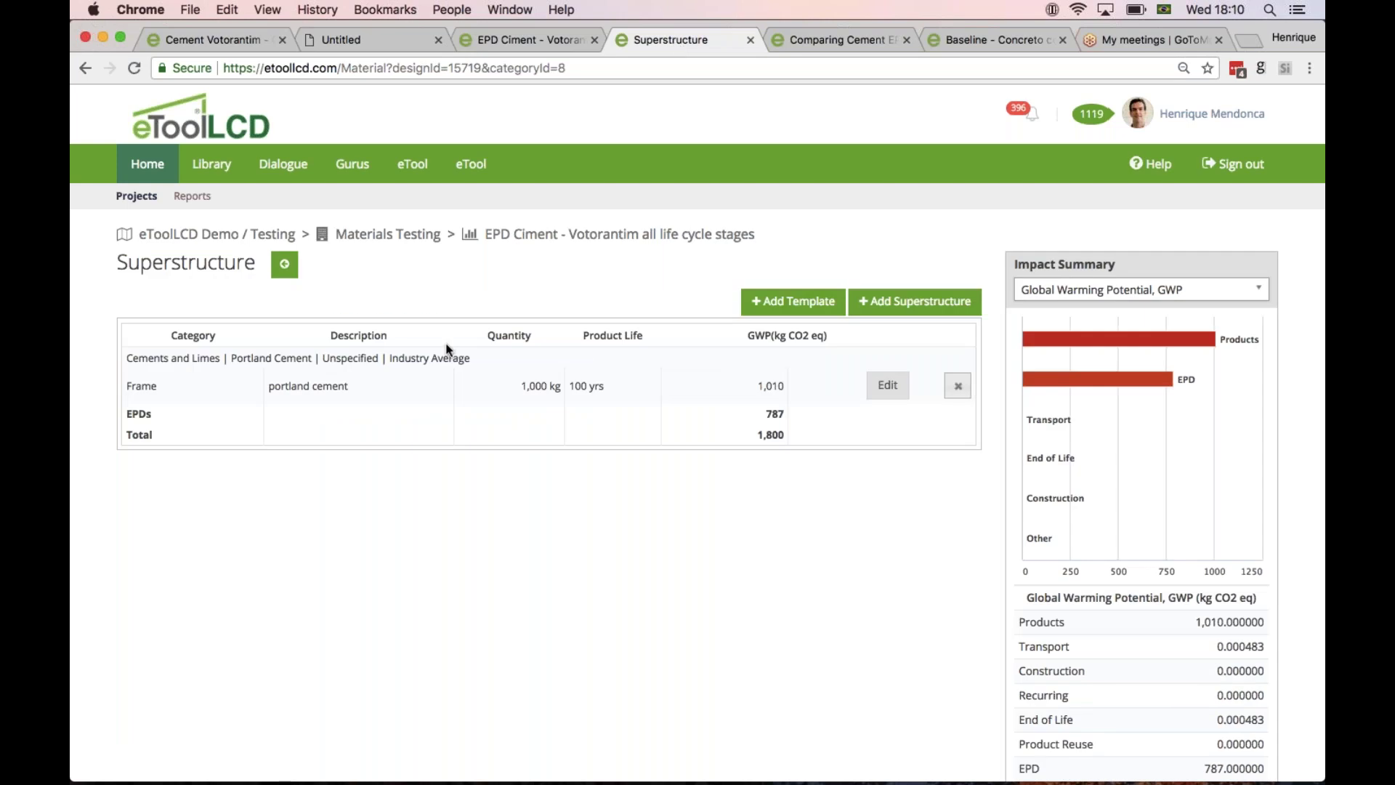
click(887, 386)
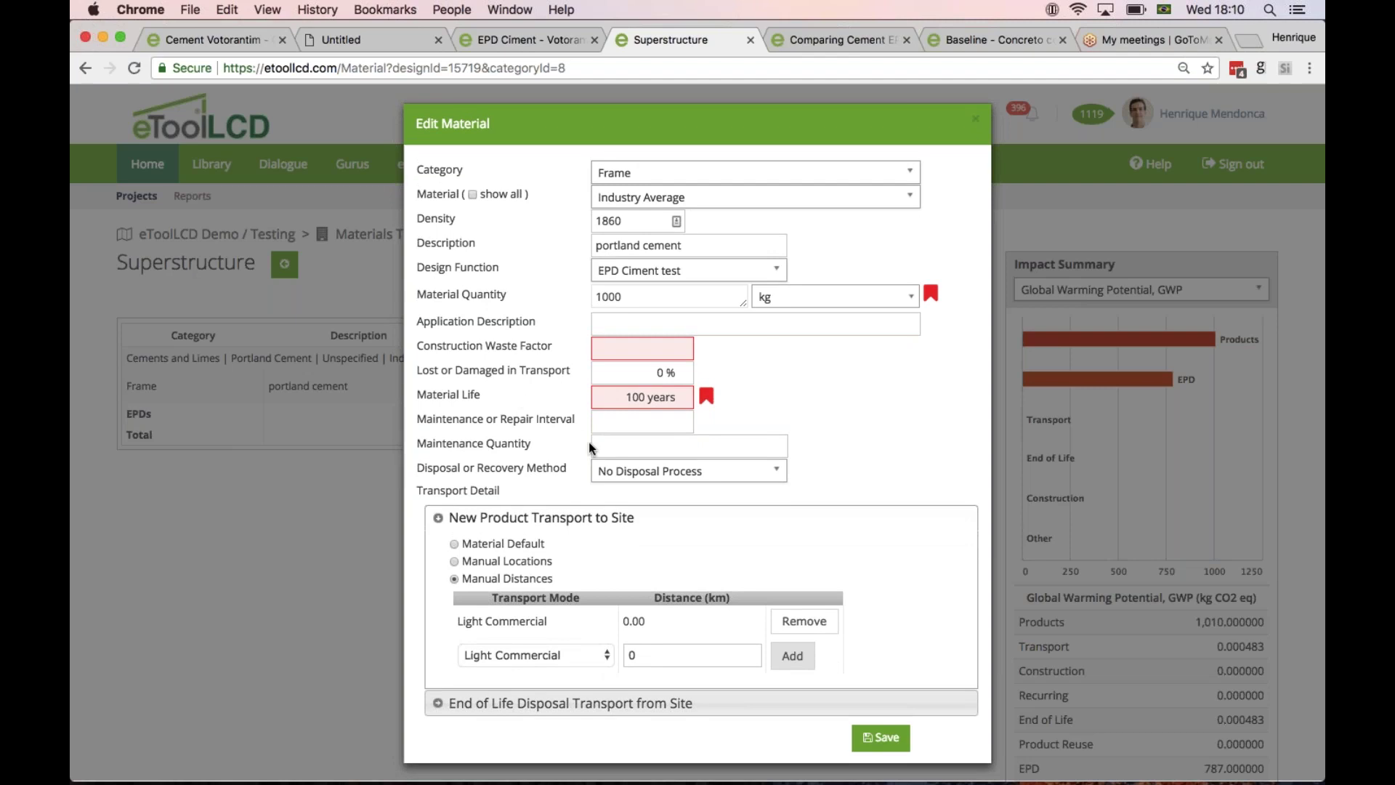
click(741, 478)
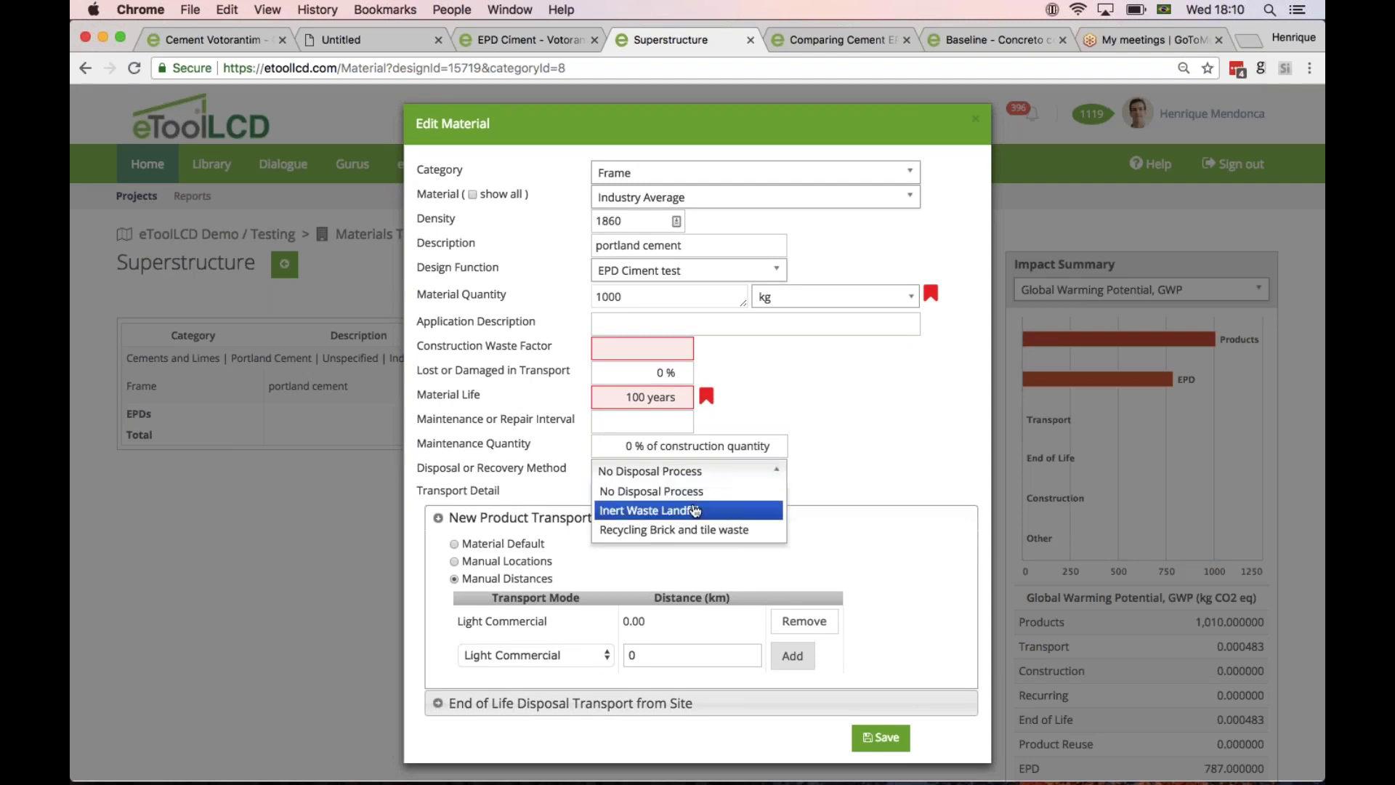
click(664, 512)
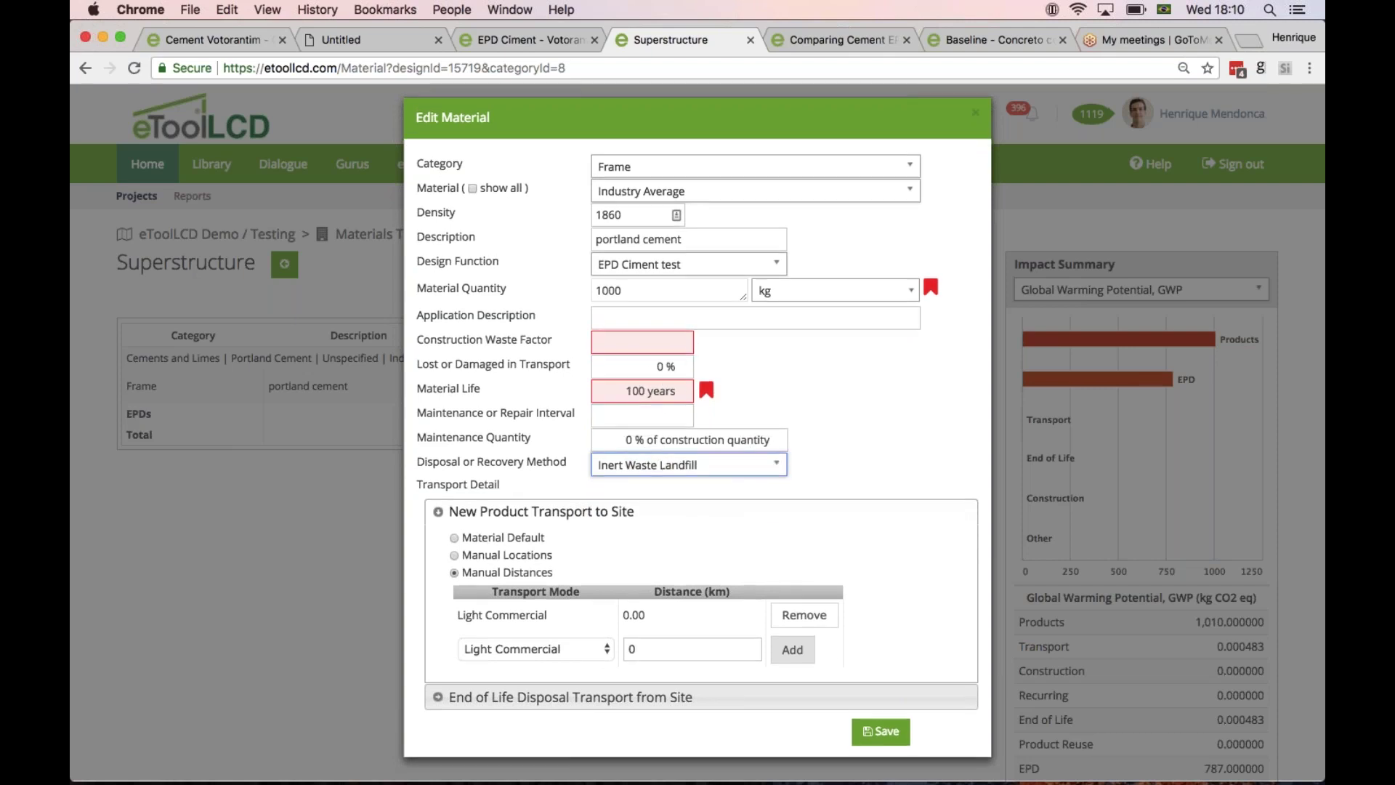
Add a 100 km Rigid truck leg to the portland cement's end of life disposal transport and save the material.
click(524, 697)
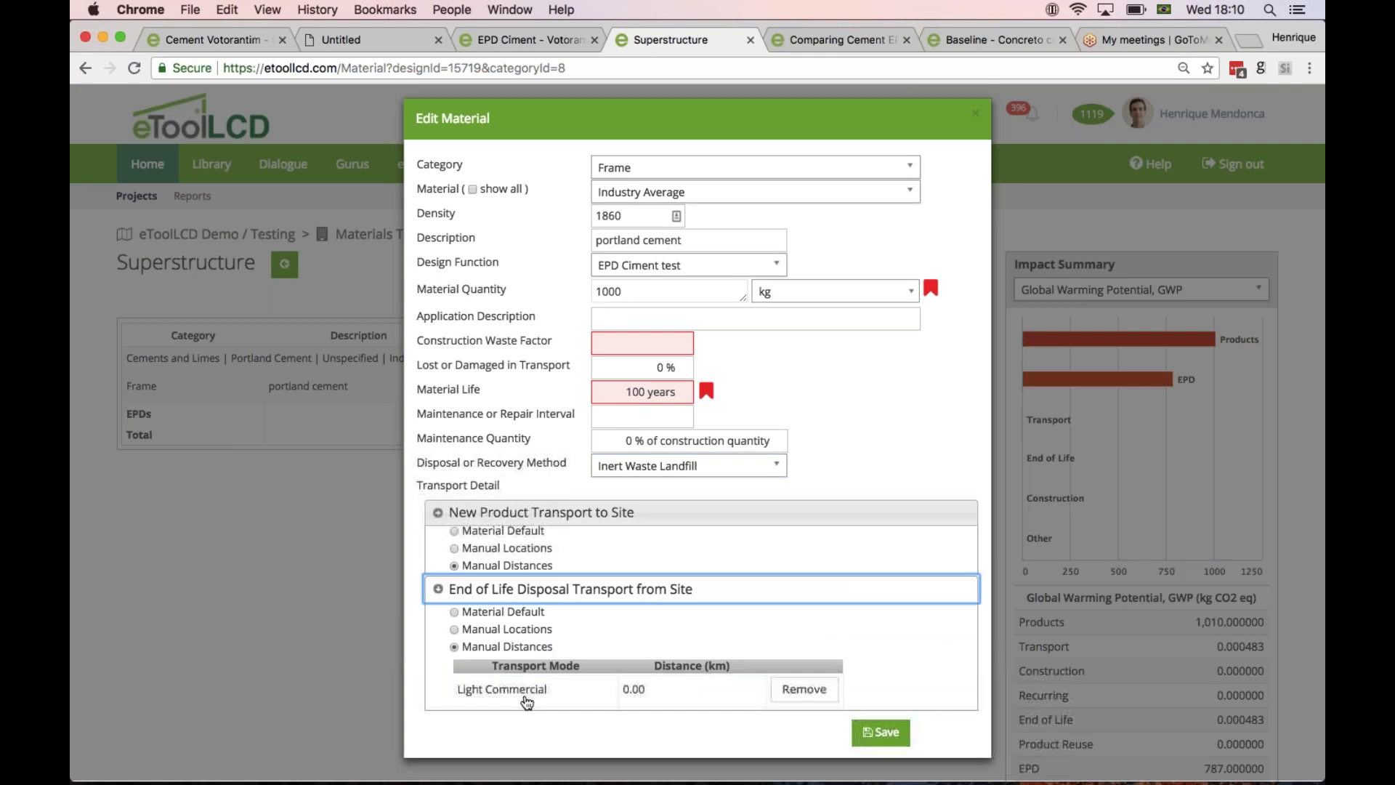
click(564, 683)
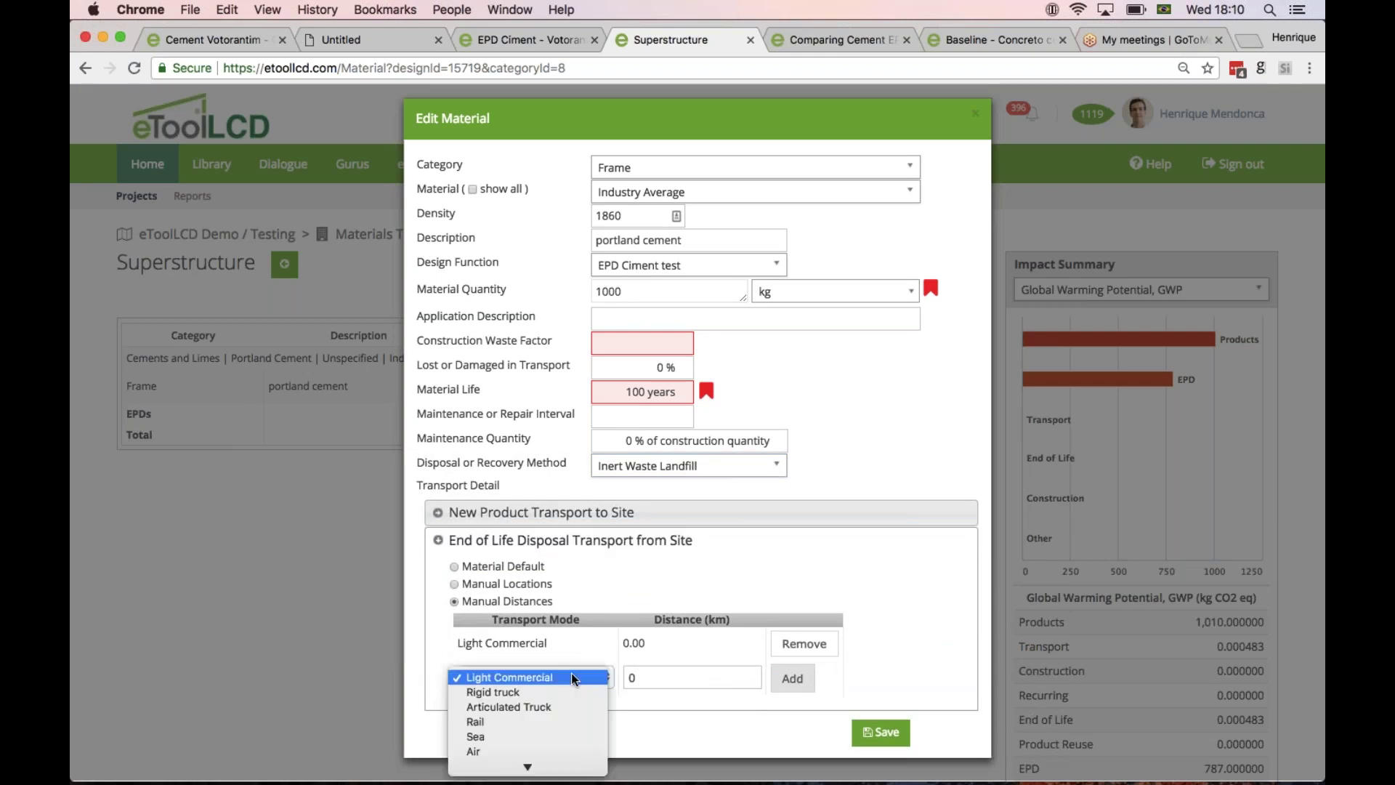
click(564, 692)
double_click(651, 678)
text(100)
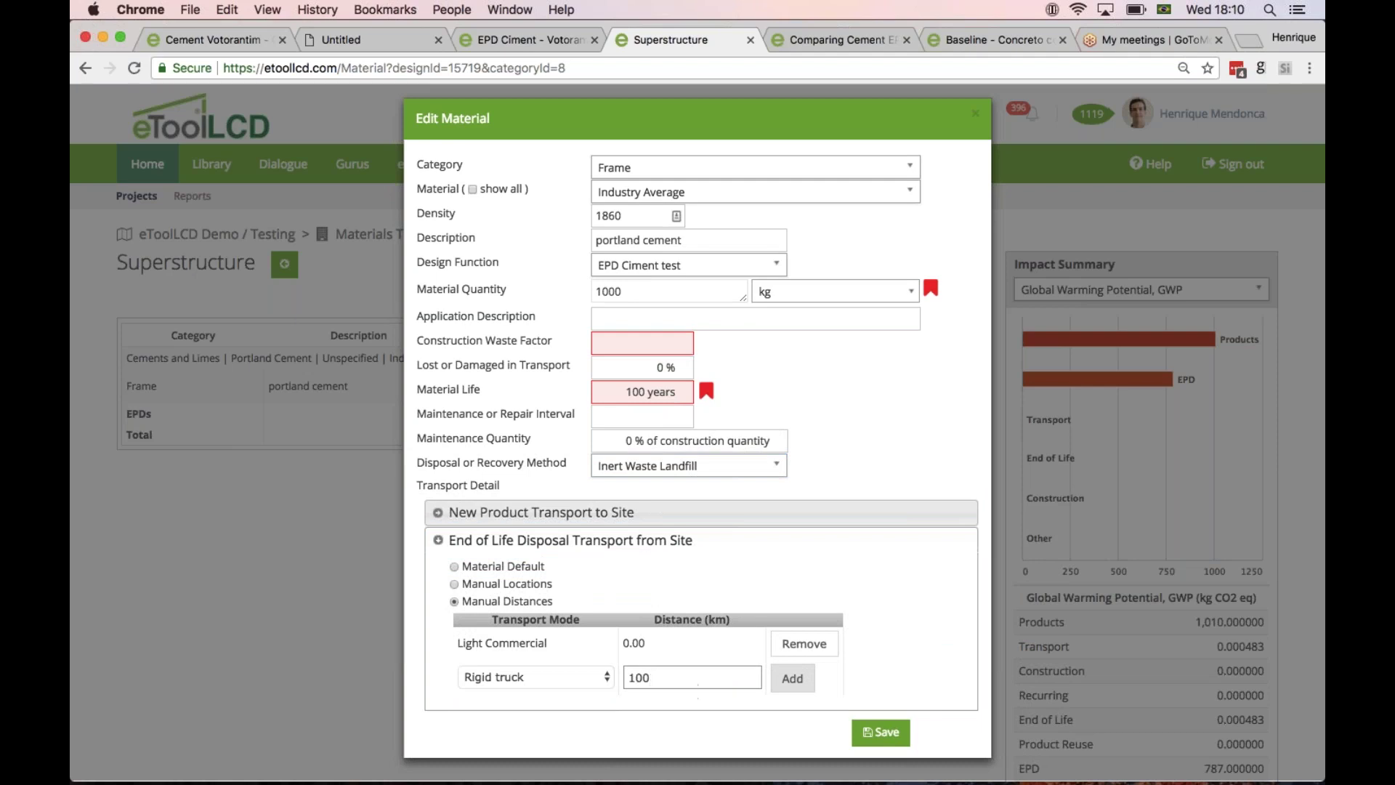
click(792, 678)
click(881, 765)
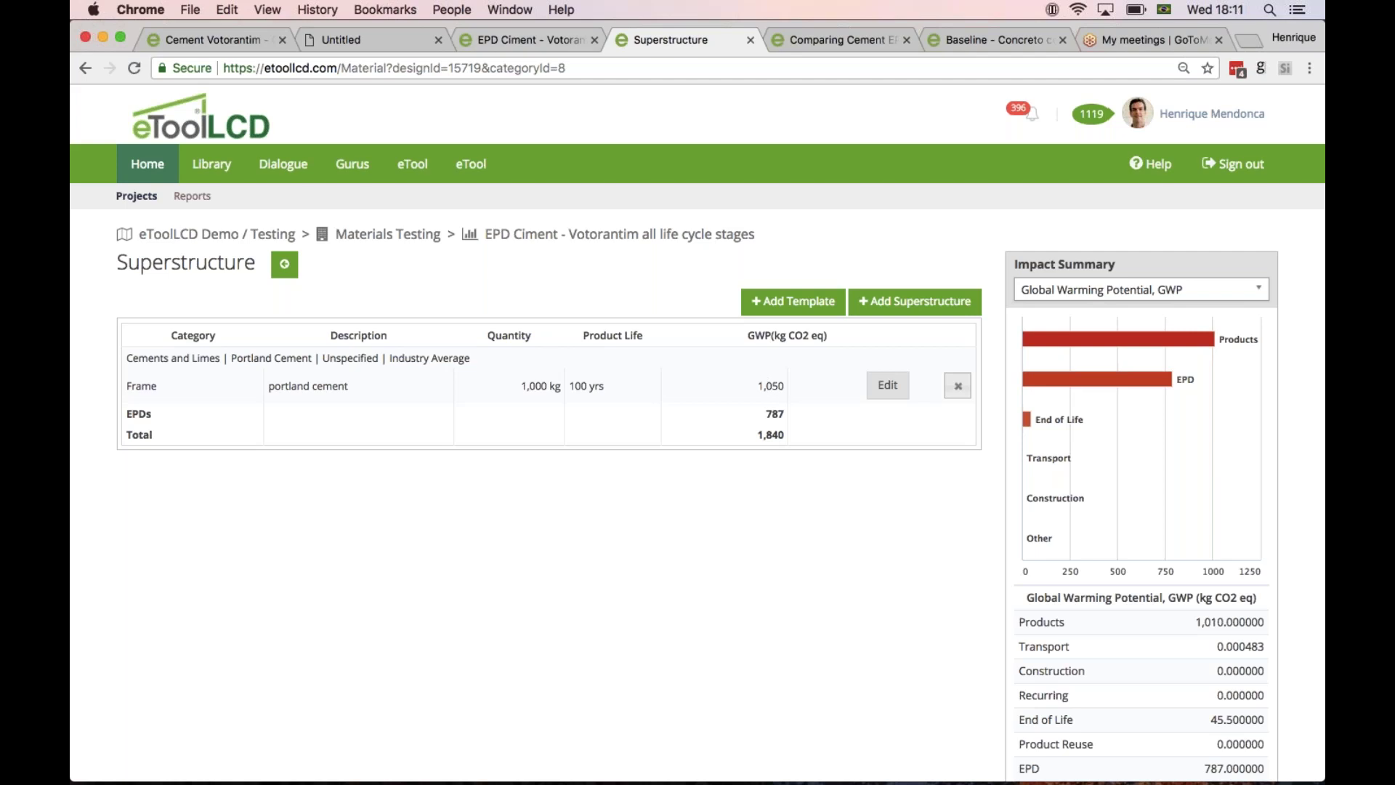
Examine the EN 15978 life cycle stage table of the EPD Ciment - Votorantim CP II E 40 design.
click(533, 43)
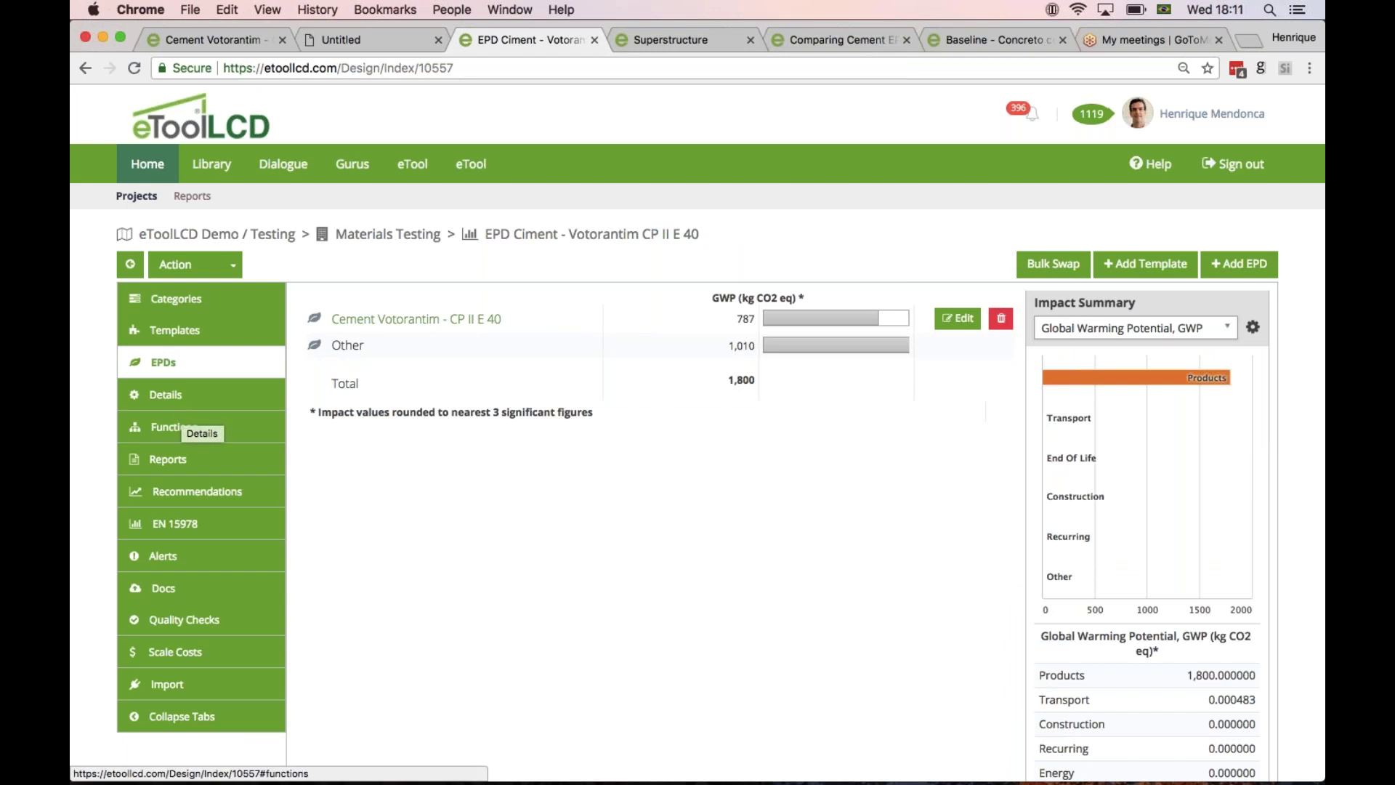
scroll(862, 693, down, 3)
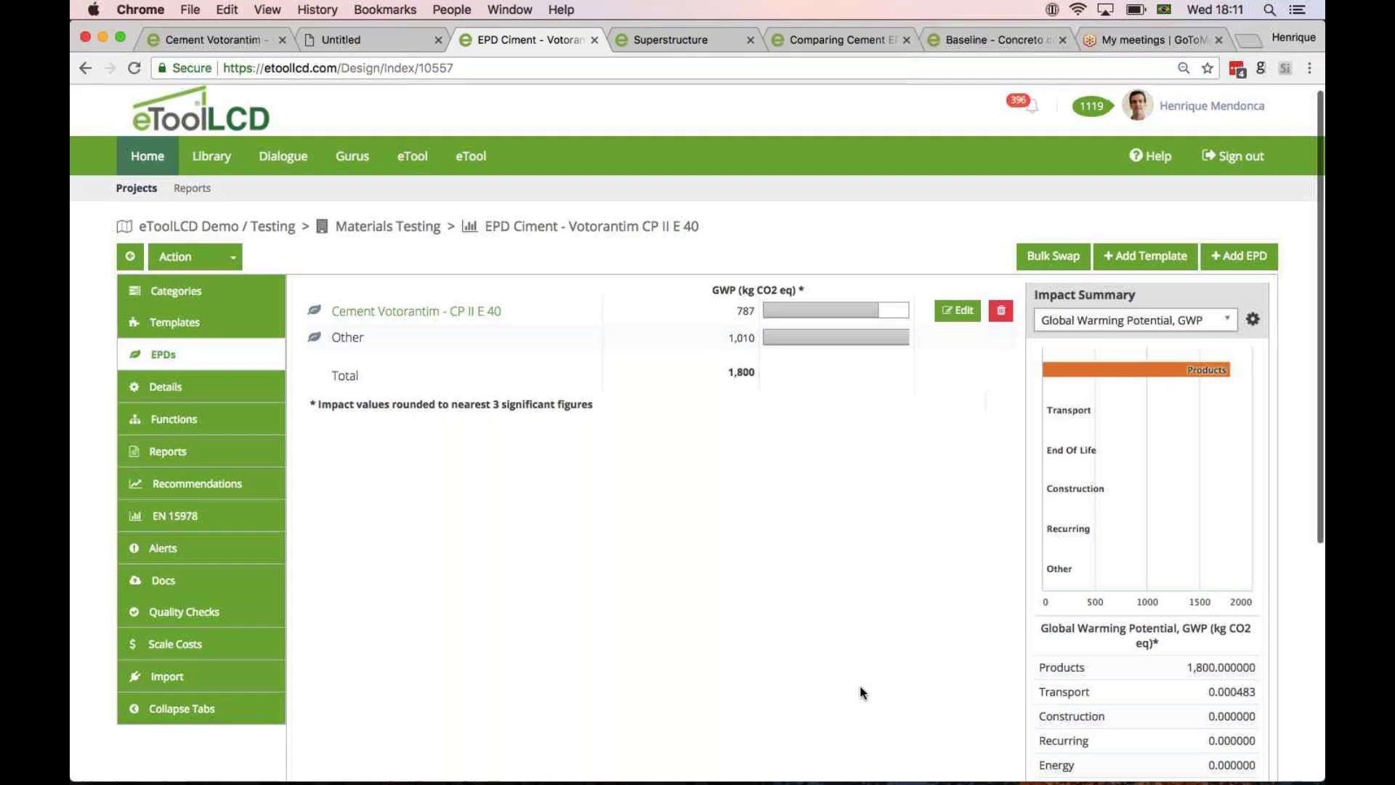
scroll(862, 693, down, 2)
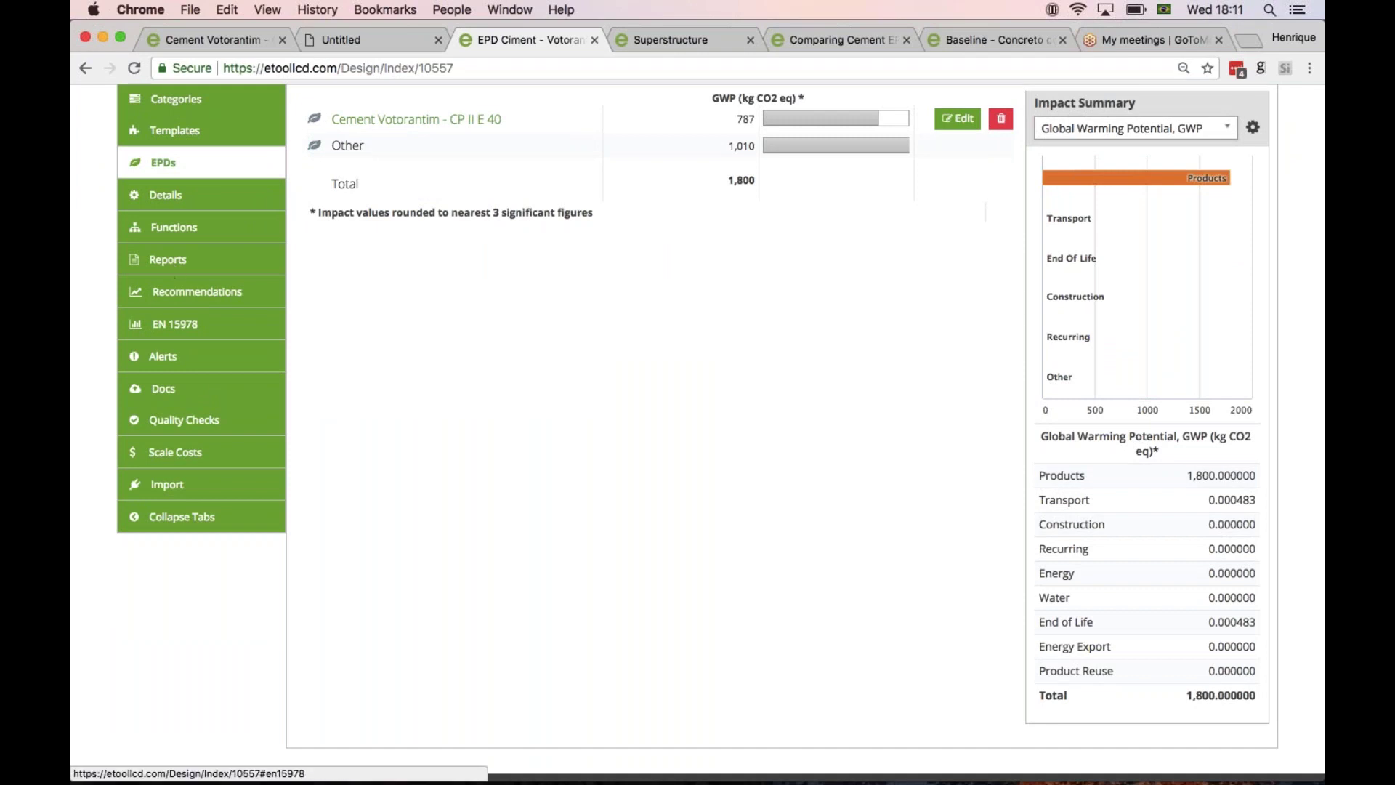
click(165, 327)
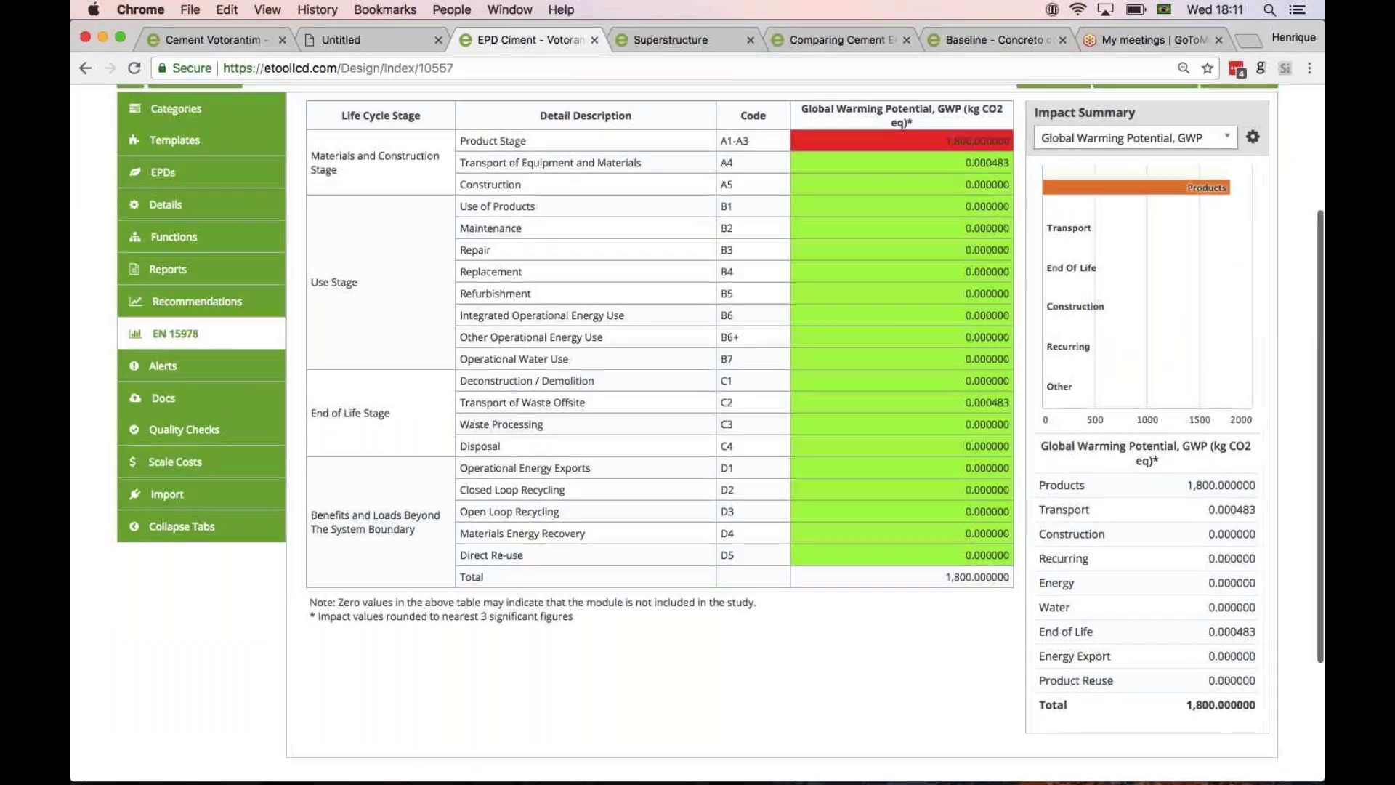
scroll(698, 432, up, 3)
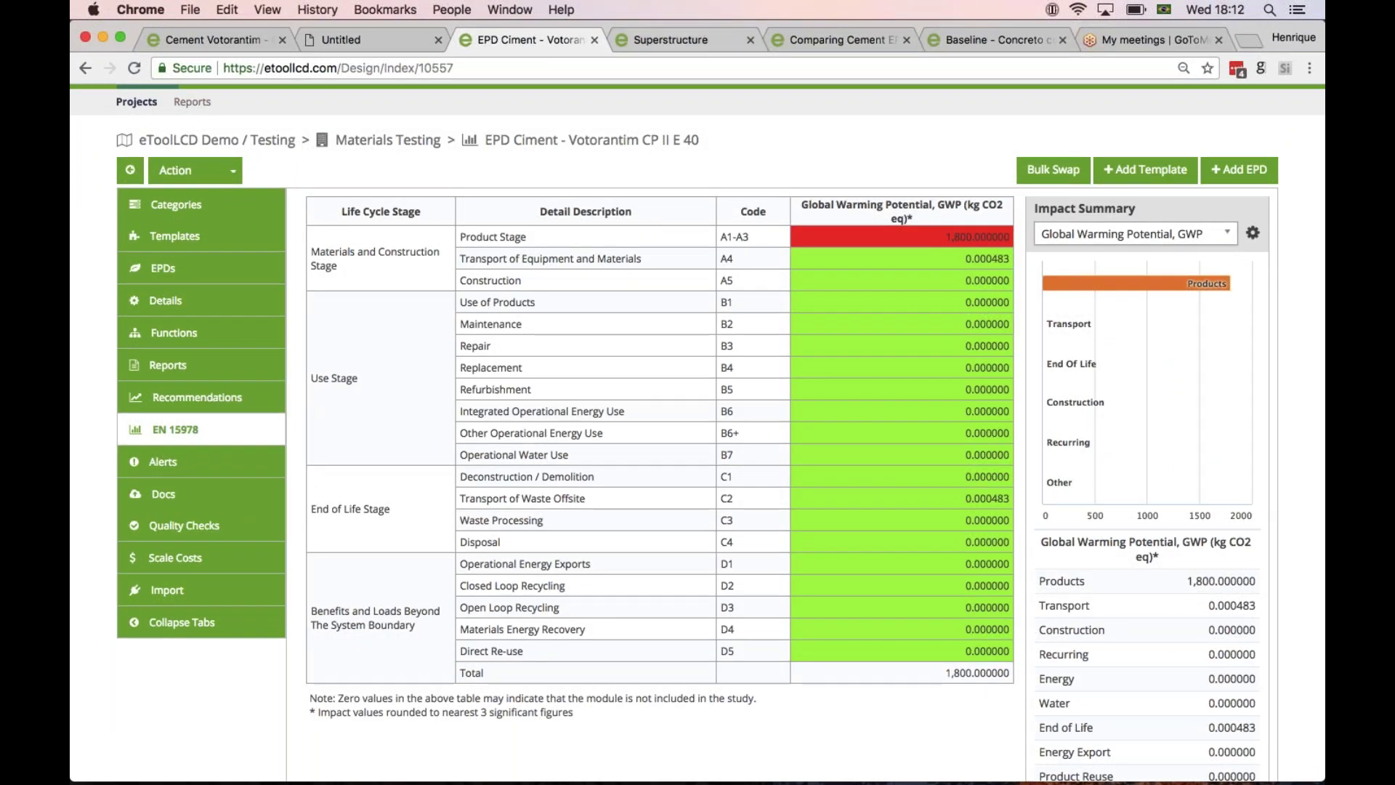
Examine the EN 15978 table of the EPD Ciment - Votorantim all life cycle stages design, highlighting the Disposal stage.
click(664, 40)
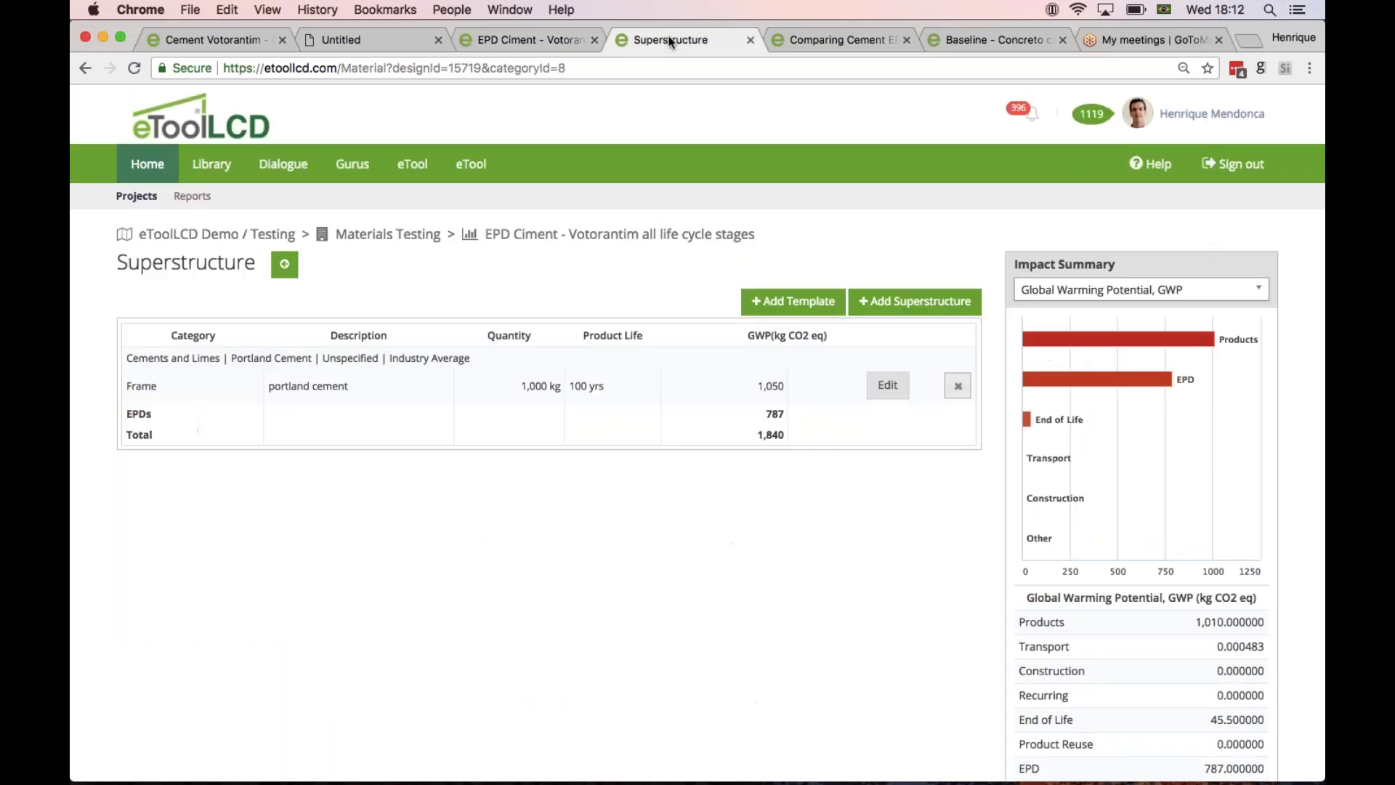
click(547, 234)
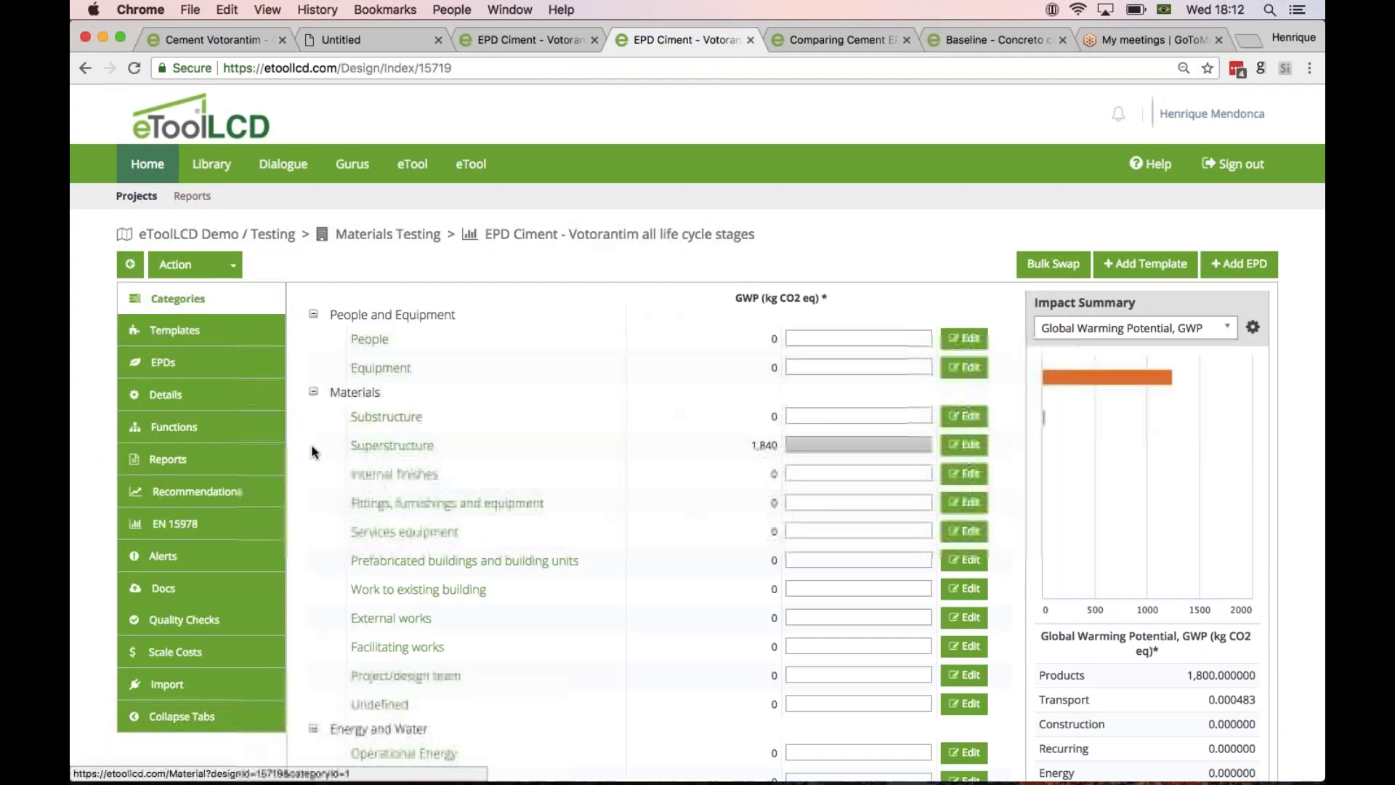
click(175, 523)
scroll(549, 478, down, 5)
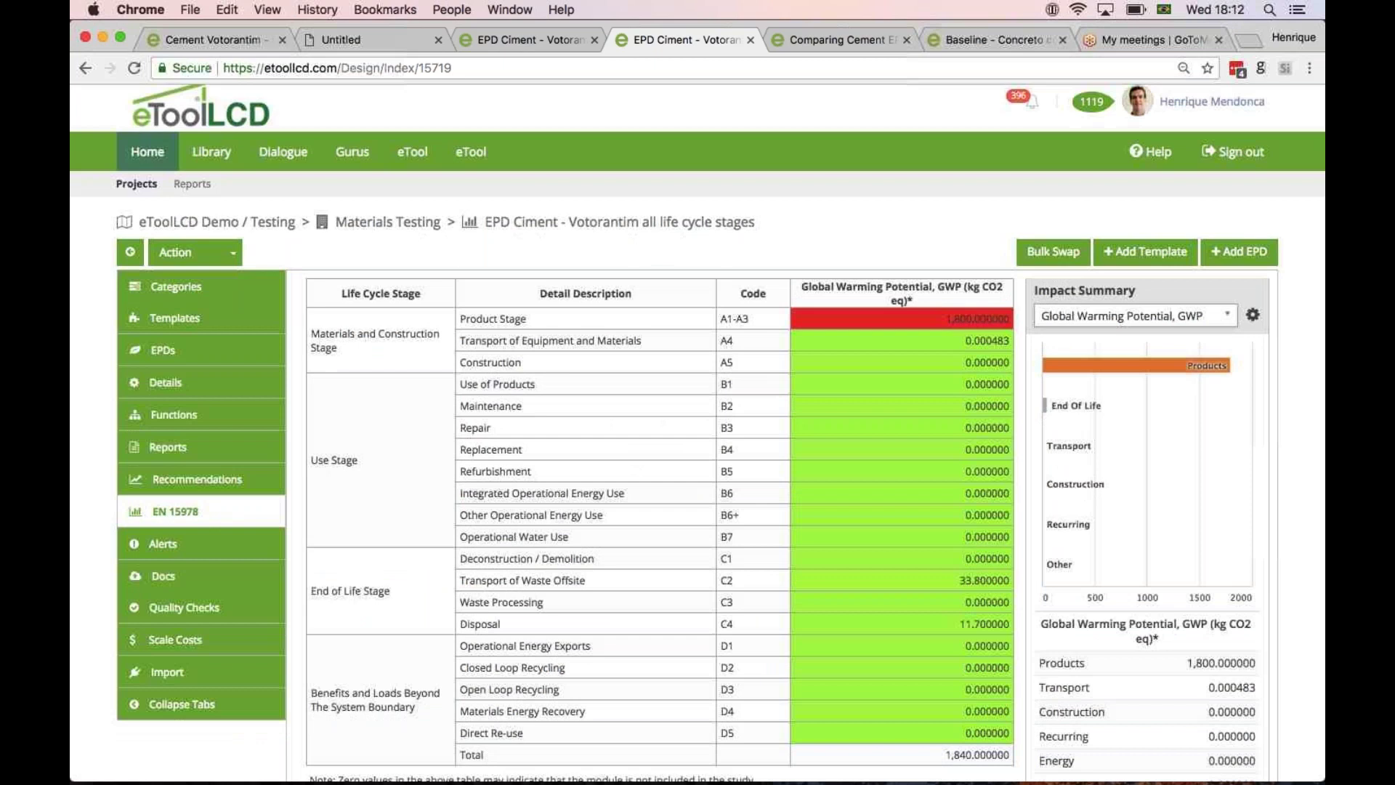
drag(549, 478, 460, 475)
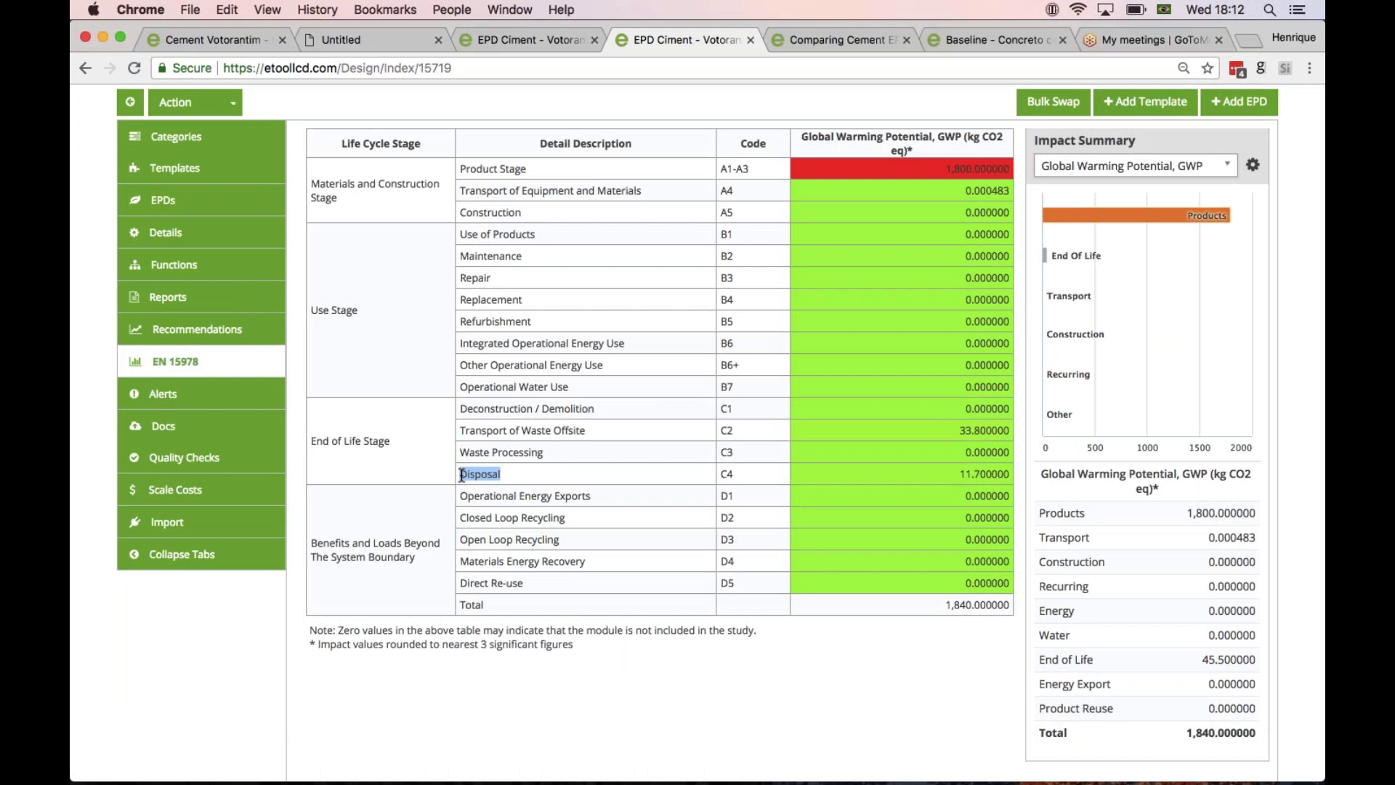
Examine the EPD list of the Comparing Cement EPD design, comparing the global warming potential of the two Votorantim cements.
scroll(460, 475, up, 1)
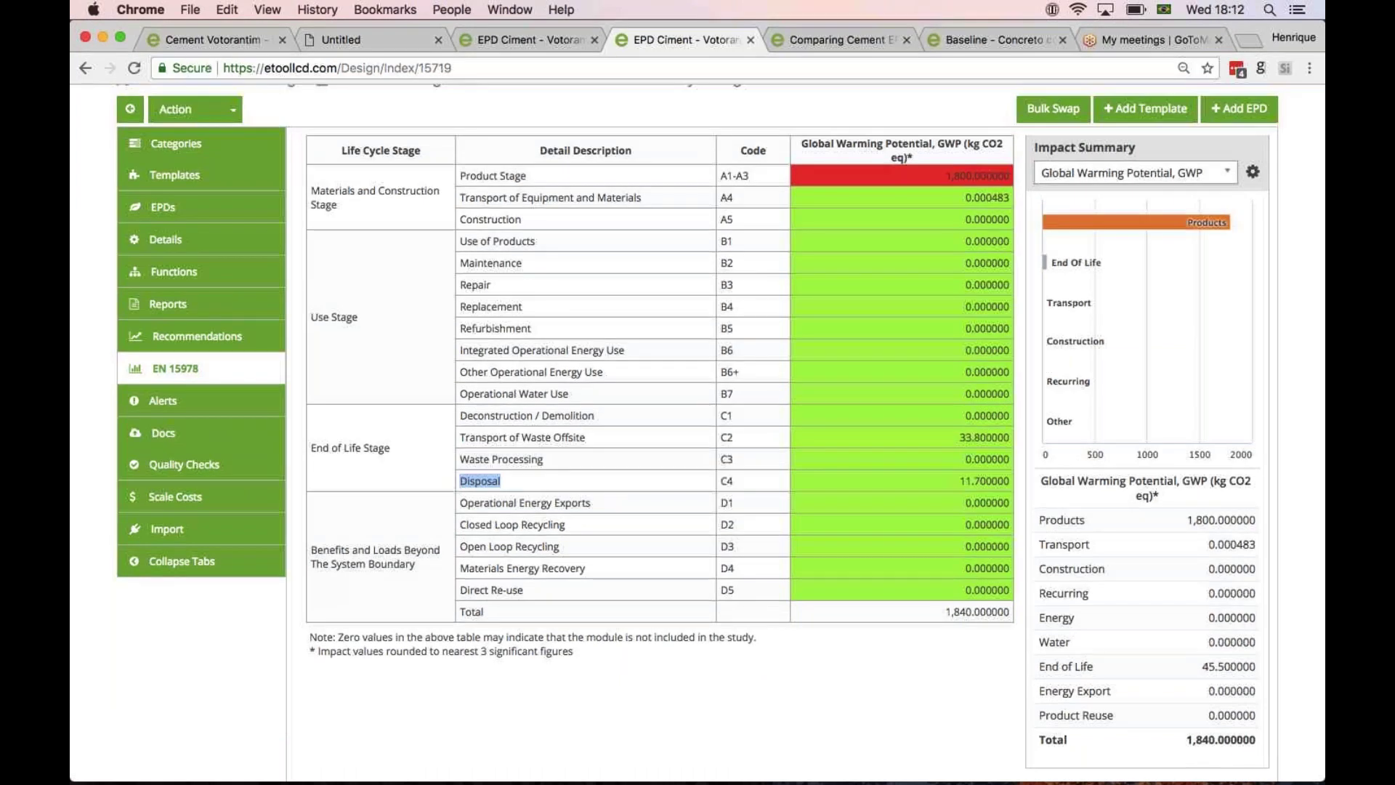
scroll(461, 476, up, 3)
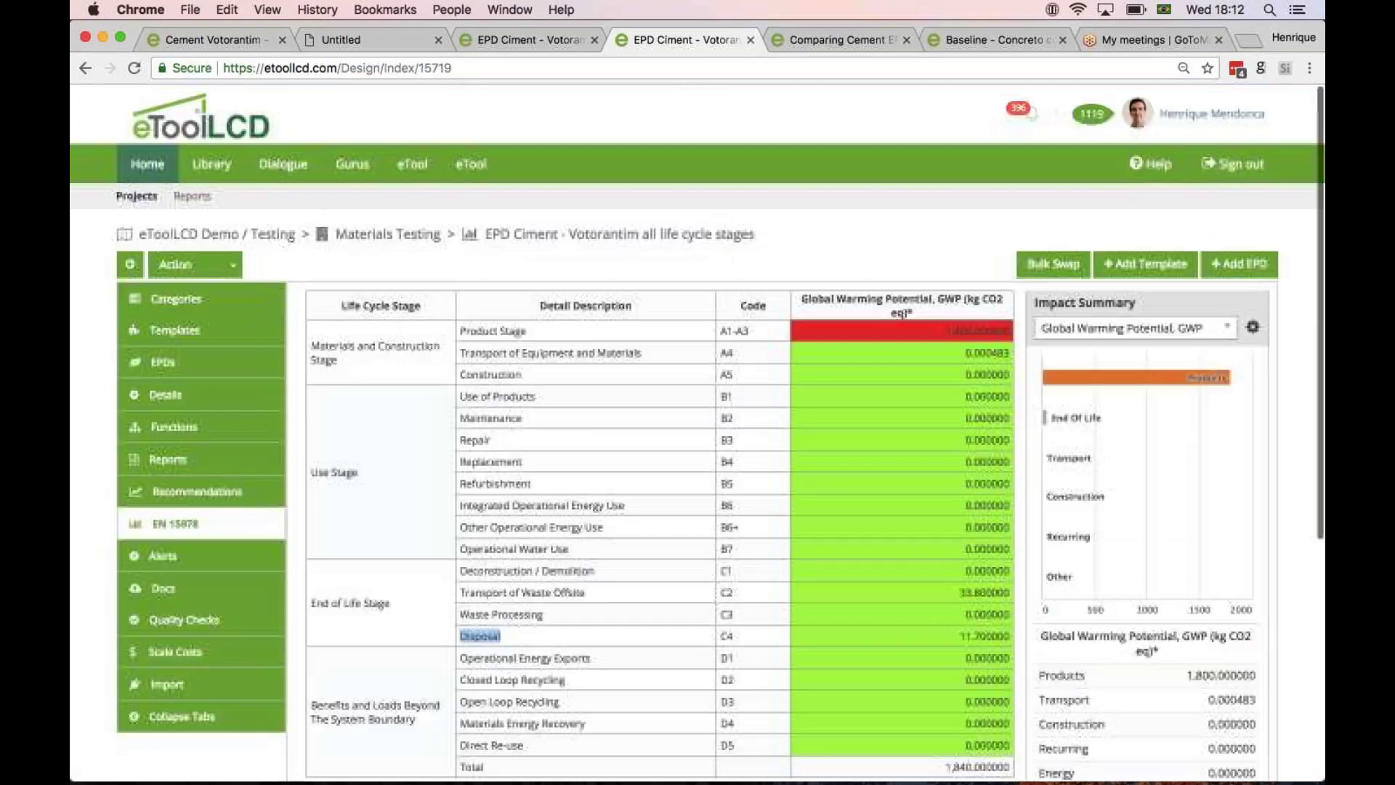
click(814, 35)
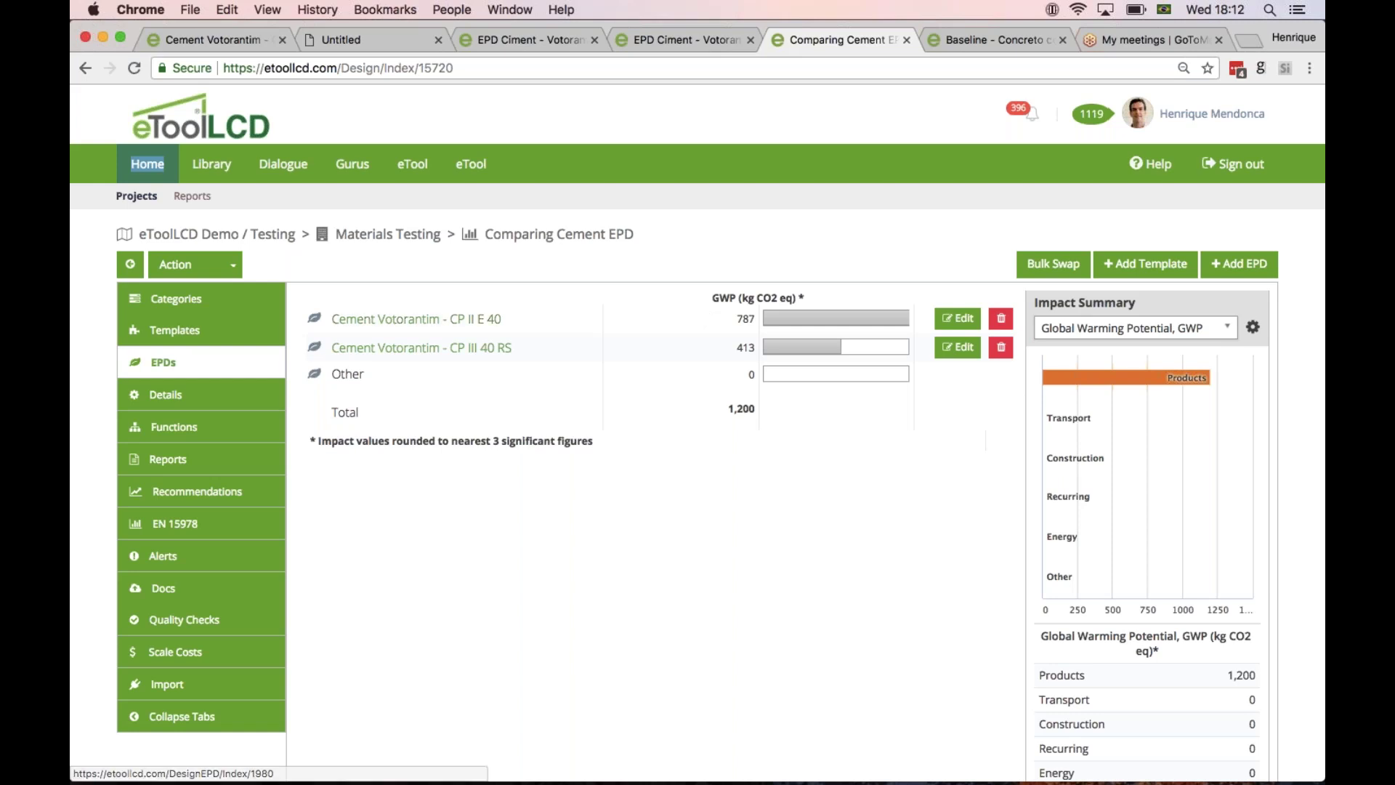
Review the category impacts of the Baseline - Concreto design, and display its list of EPDs.
click(984, 33)
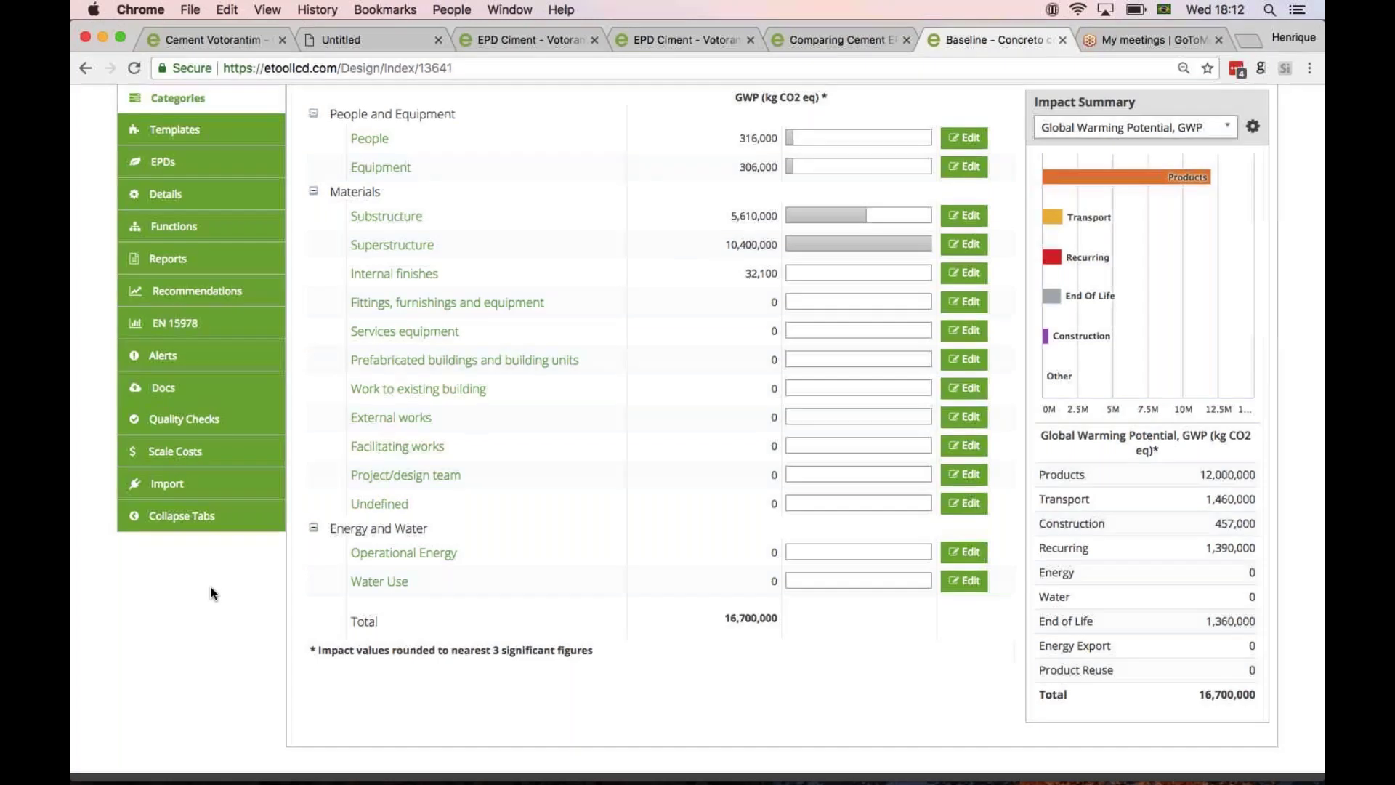
scroll(211, 586, up, 2)
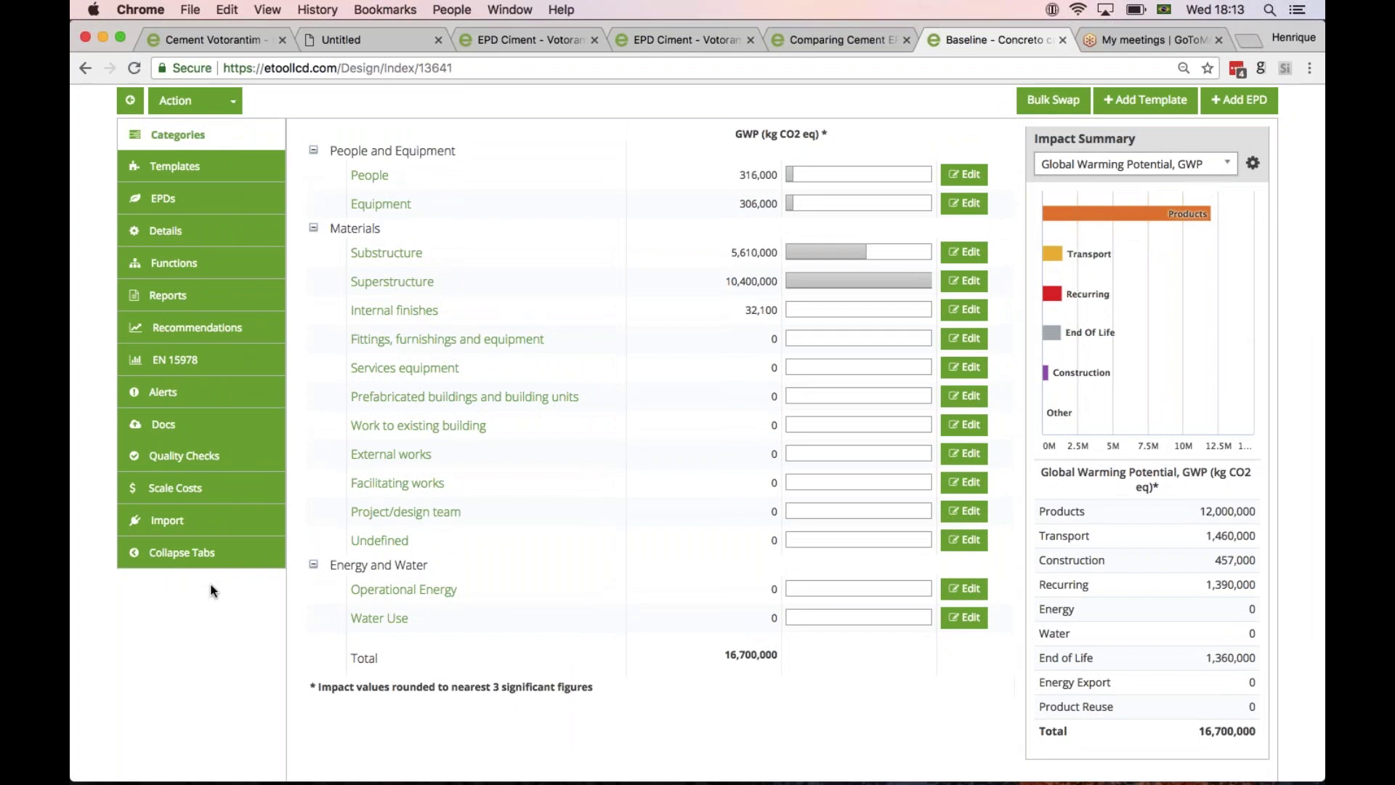
click(155, 201)
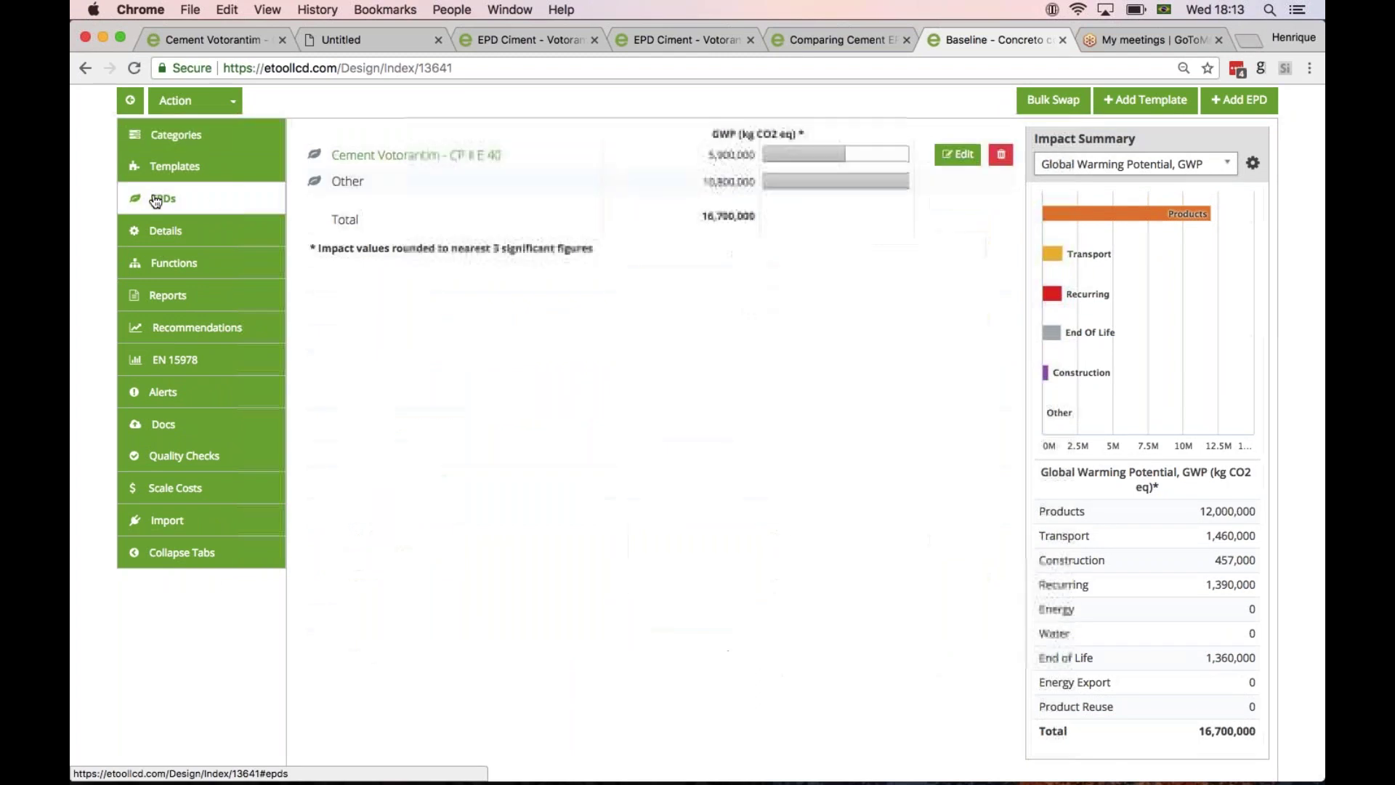